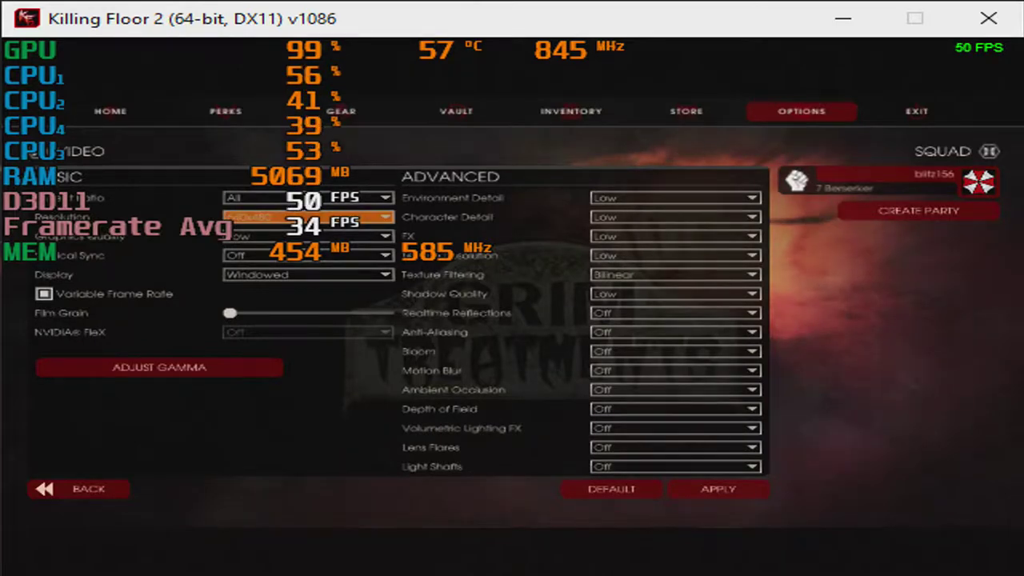
Step: Back out of Video settings past the unsaved-changes prompt to the Options category list
key(Escape)
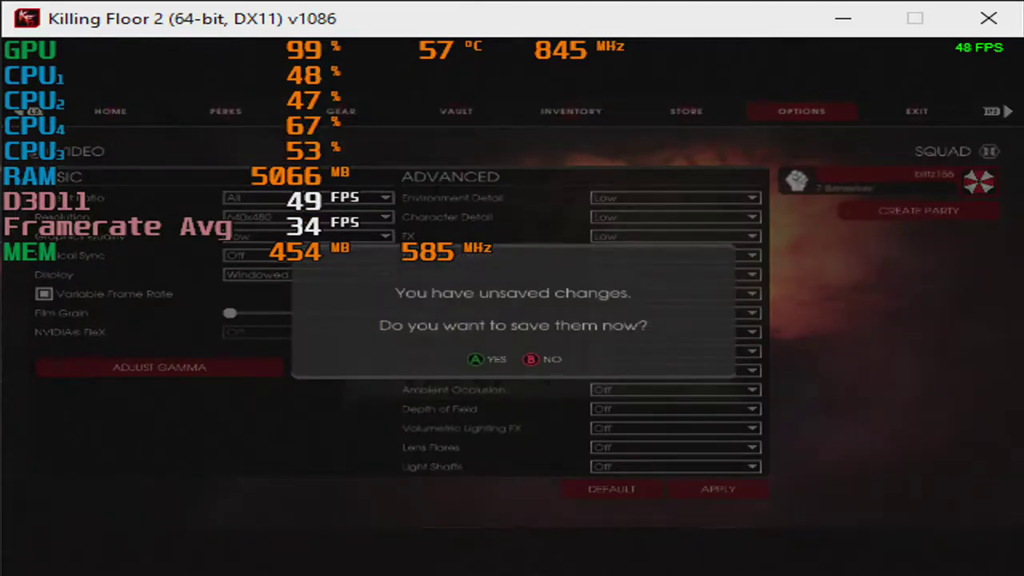
key(Return)
key(Escape)
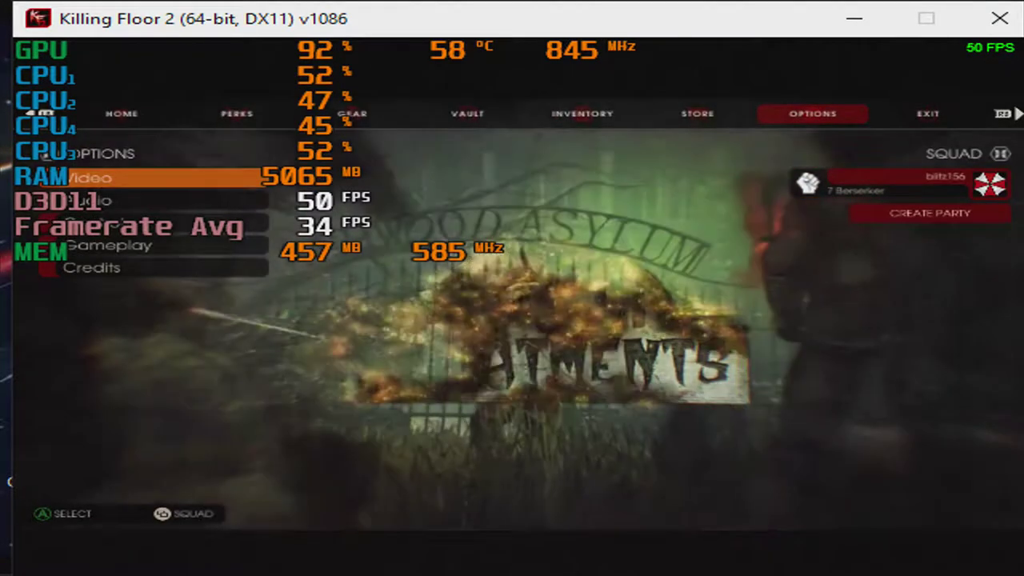
Step: Move from Options through Vault and Gear to Home and open Play Solo Offline
key(Left)
key(Left)
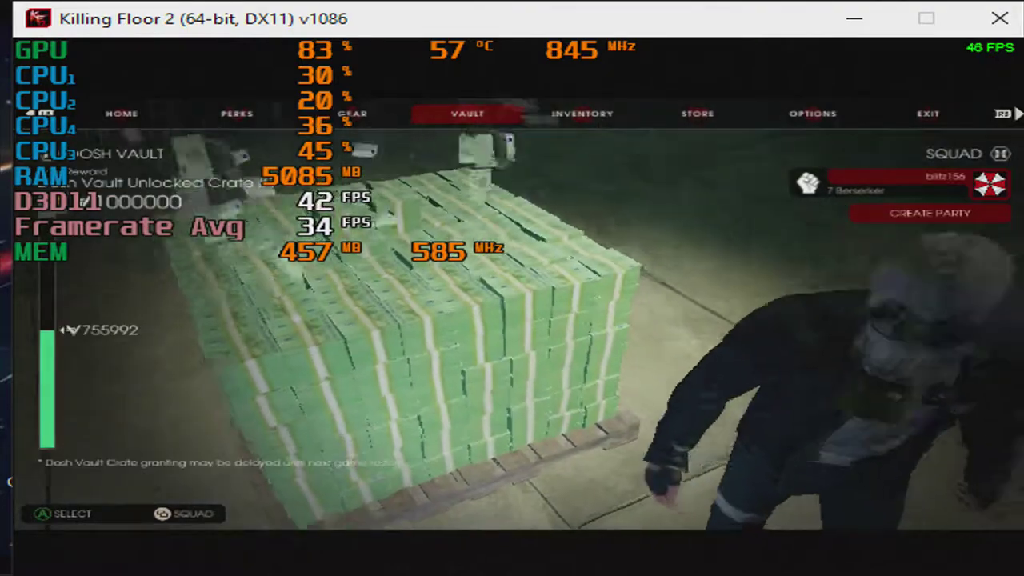
key(Left)
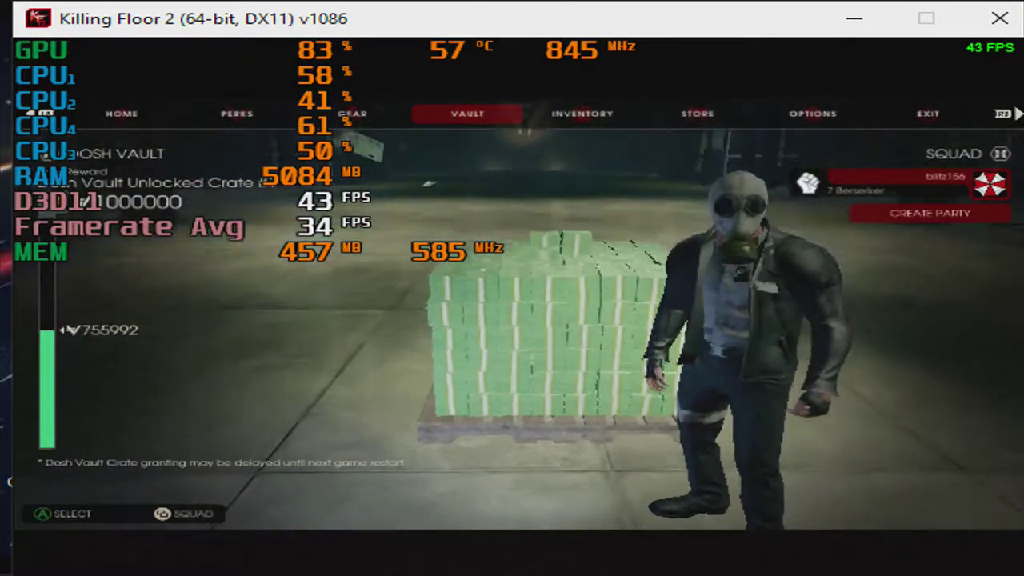
key(Left)
key(Left)
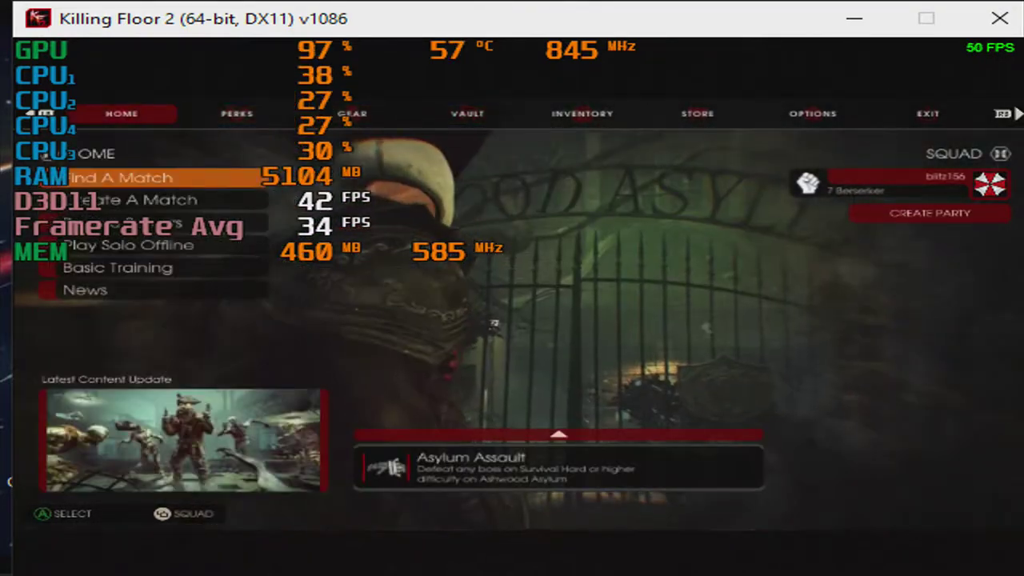
key(Down)
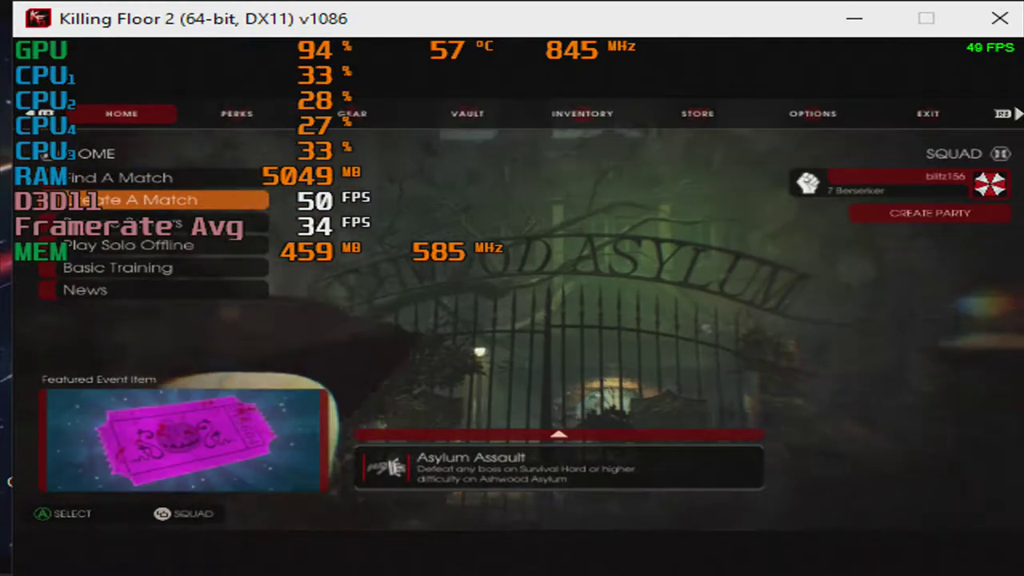
key(Down)
key(Down)
key(Return)
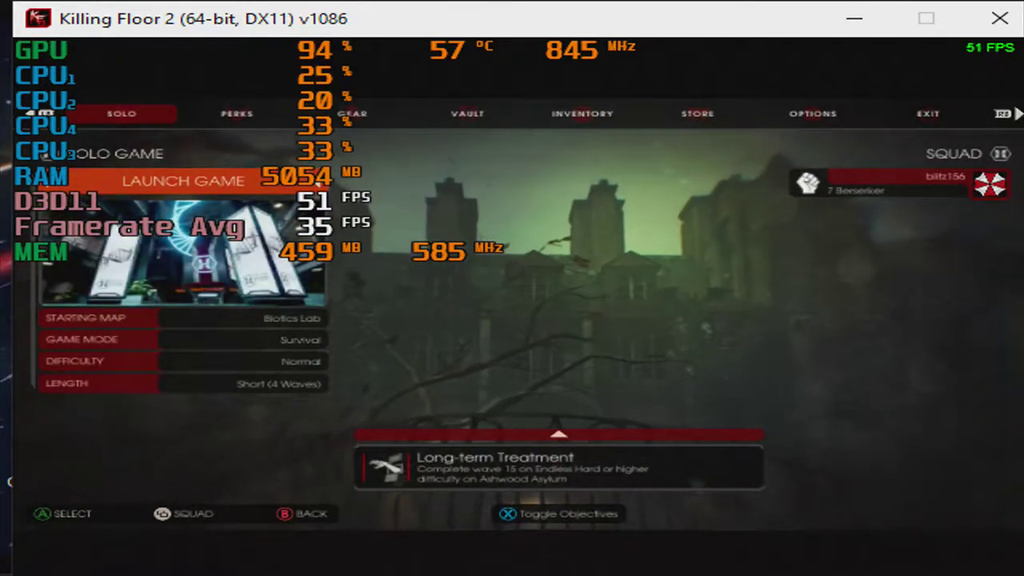
Step: Check the match settings and launch Survival on Biotics Lab, Normal difficulty, short length
key(Down)
key(Down)
key(Down)
key(Return)
key(Escape)
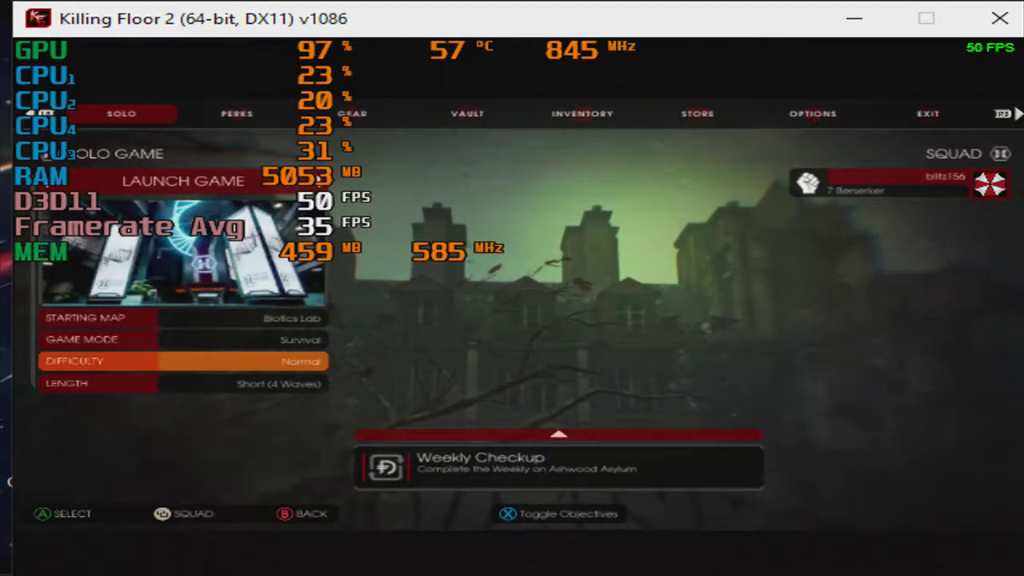
key(Up)
key(Up)
key(Up)
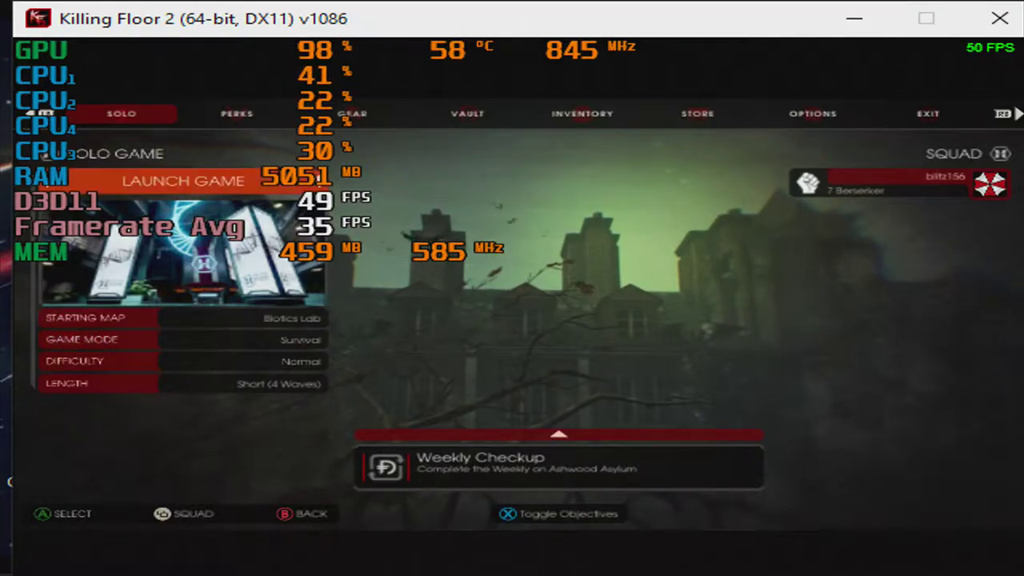
key(Return)
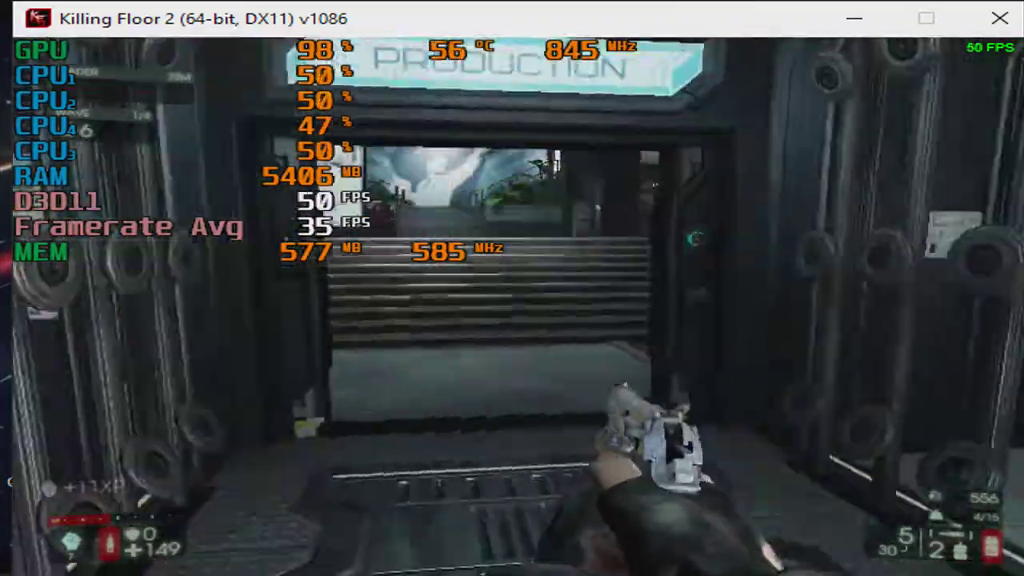
Step: Shoot the last wave-one zeds coming through the doorway and reload the pistol
key(w)
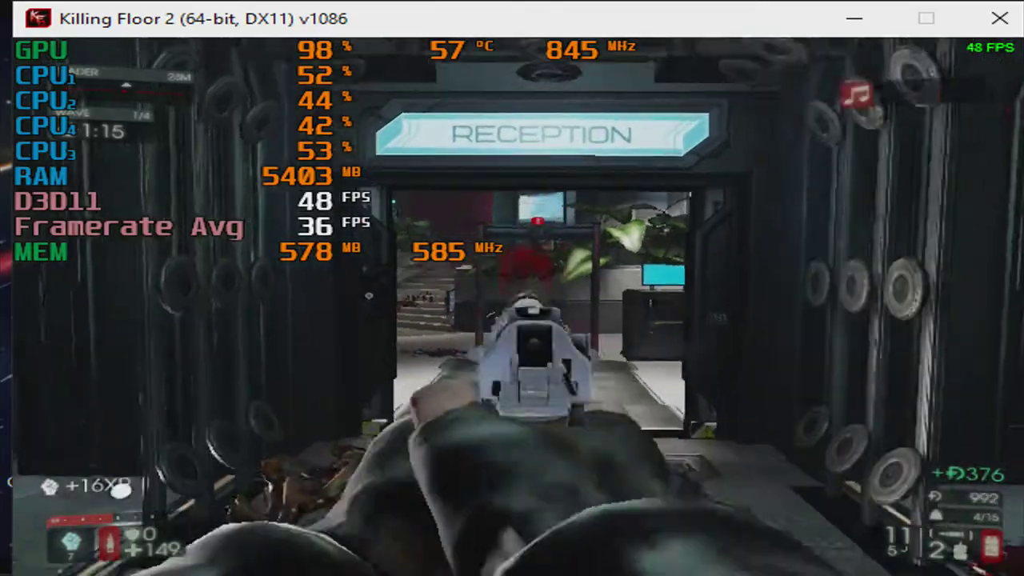
click(512, 320)
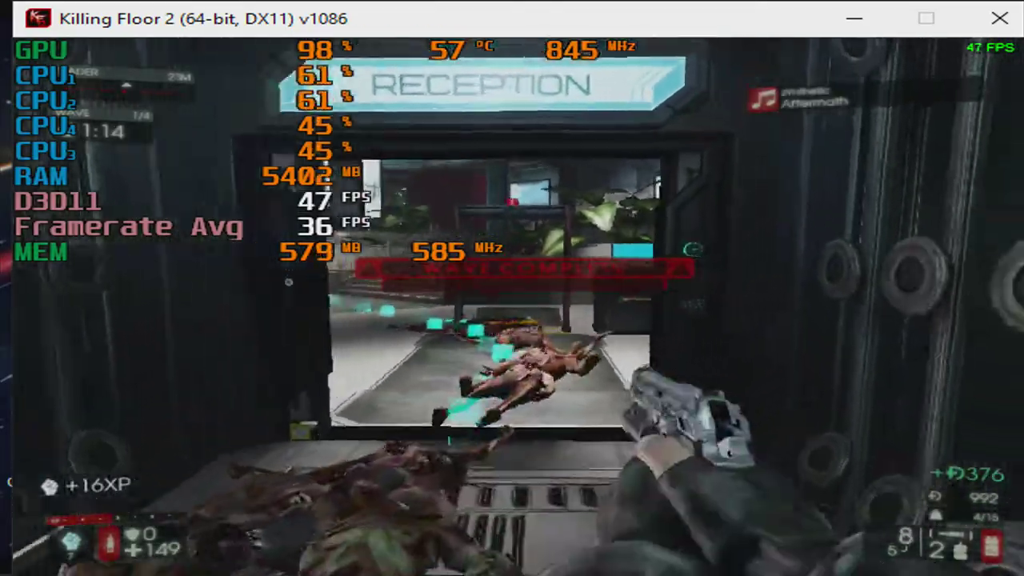
key(r)
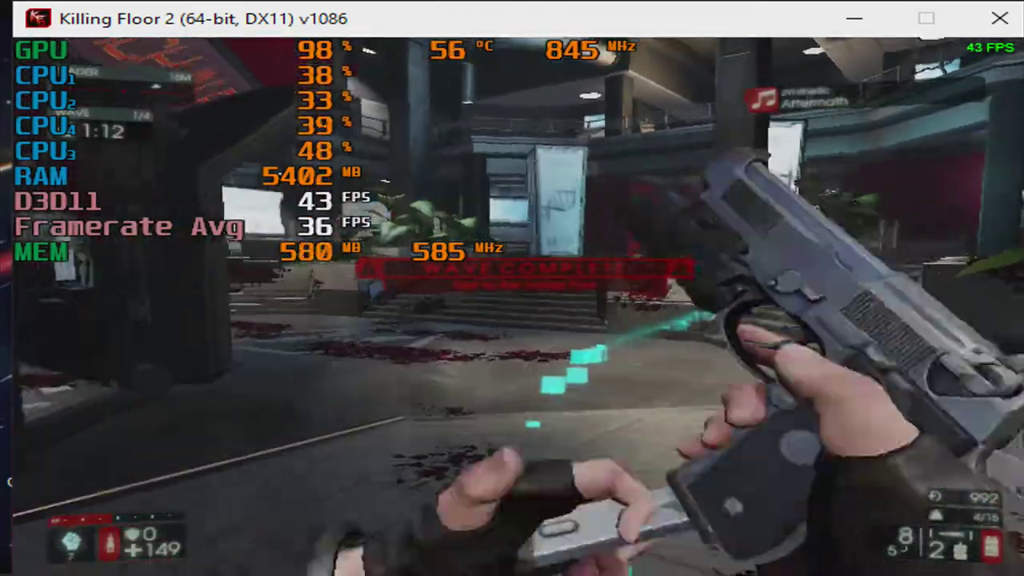
Step: Climb the stairs to the trader pod and open the shop with 992 dosh
key(w)
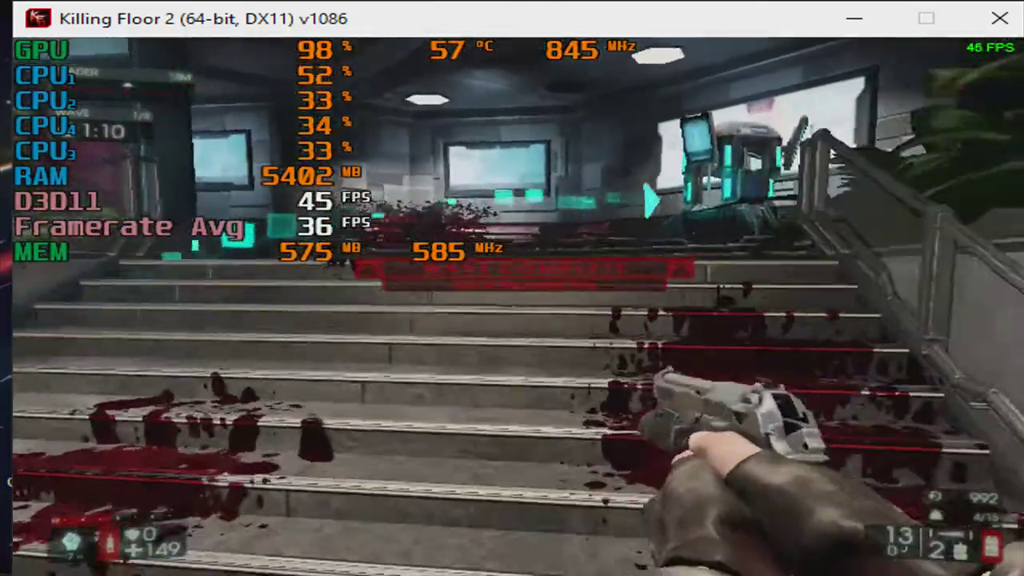
key(w)
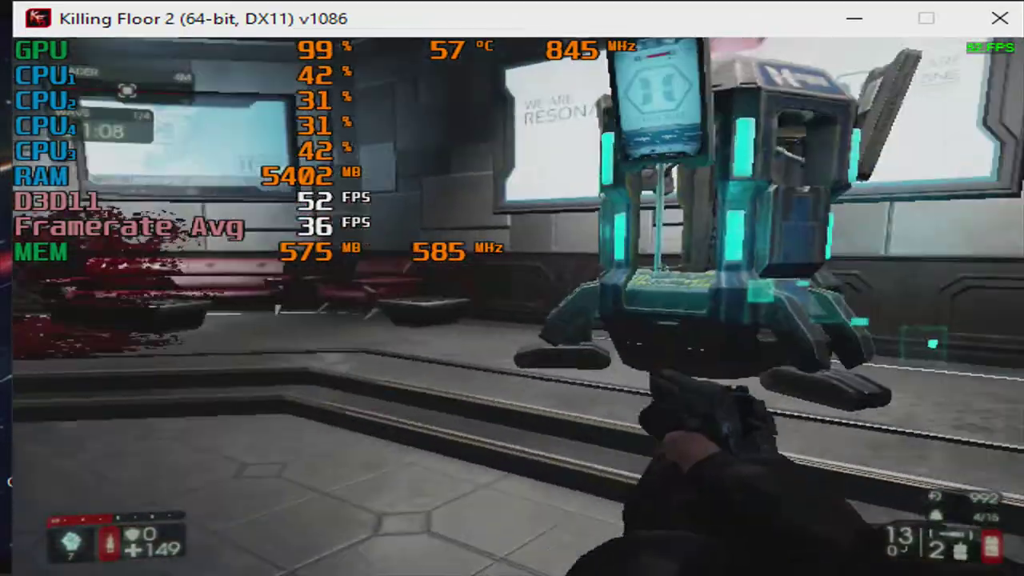
key(w)
key(e)
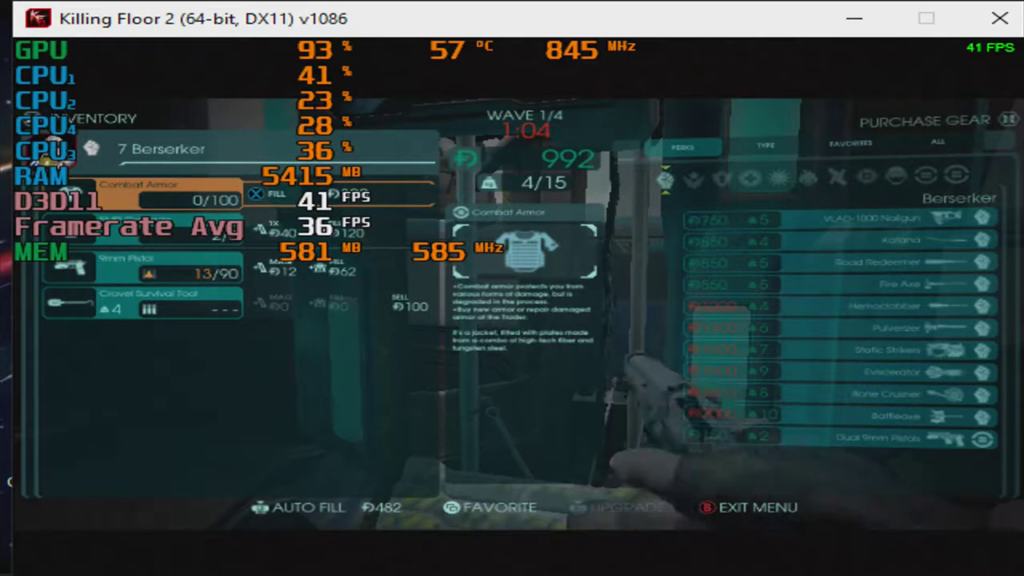
Step: Browse the Combat Armor and EMP Grenade entries and the Berserker weapons for sale
key(Down)
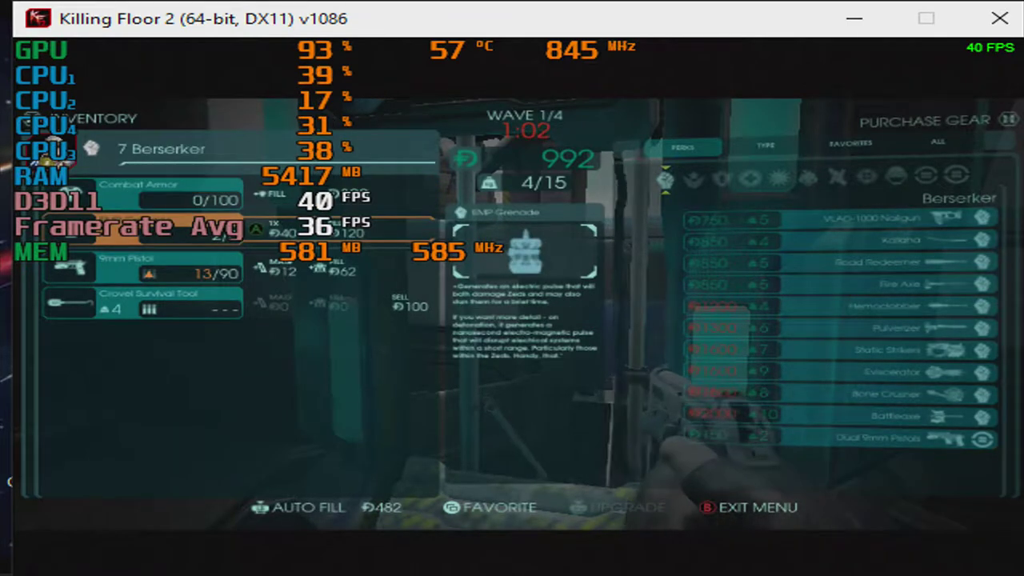
key(Up)
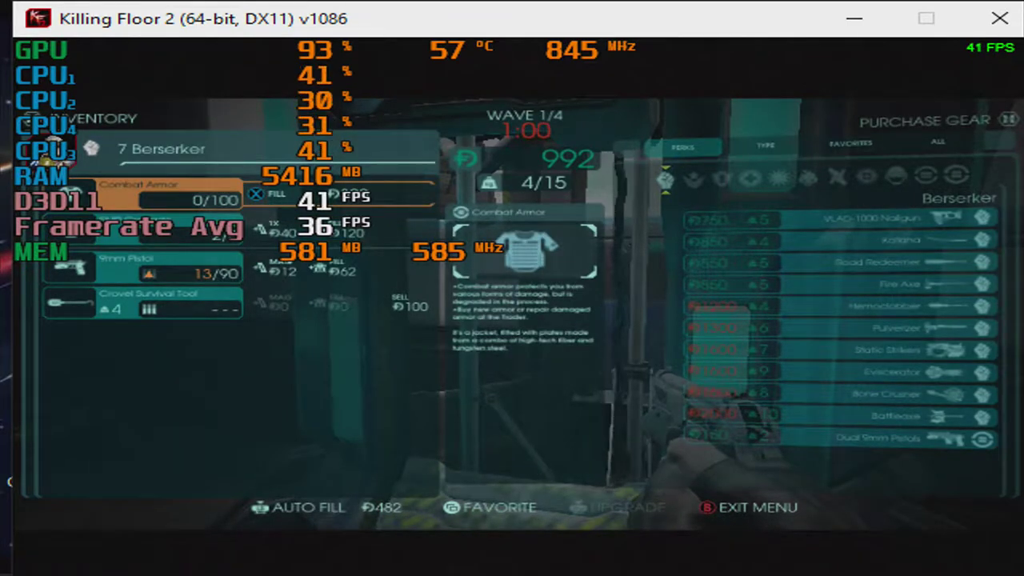
key(Right)
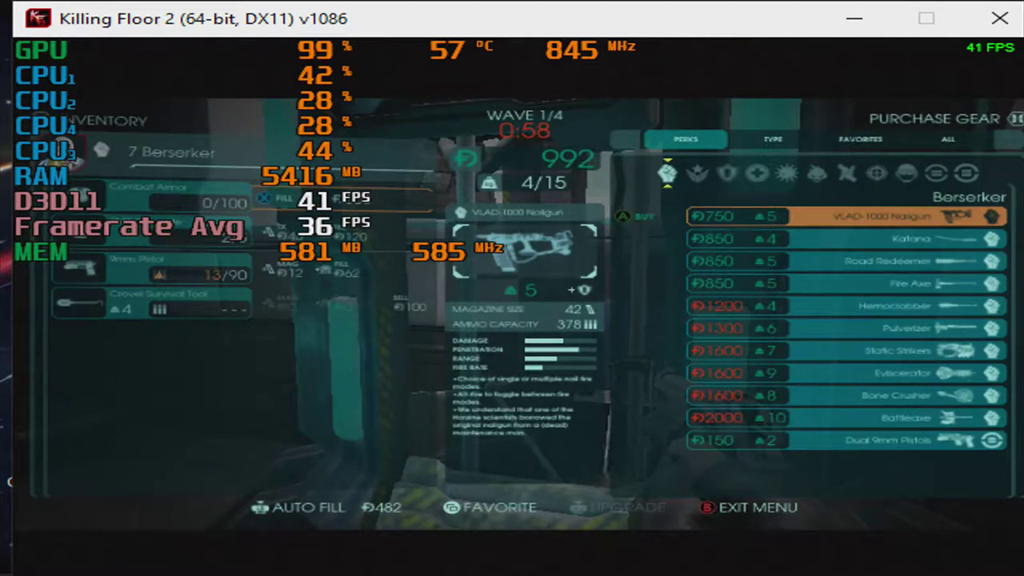
key(Down)
key(Down)
key(Down)
key(Left)
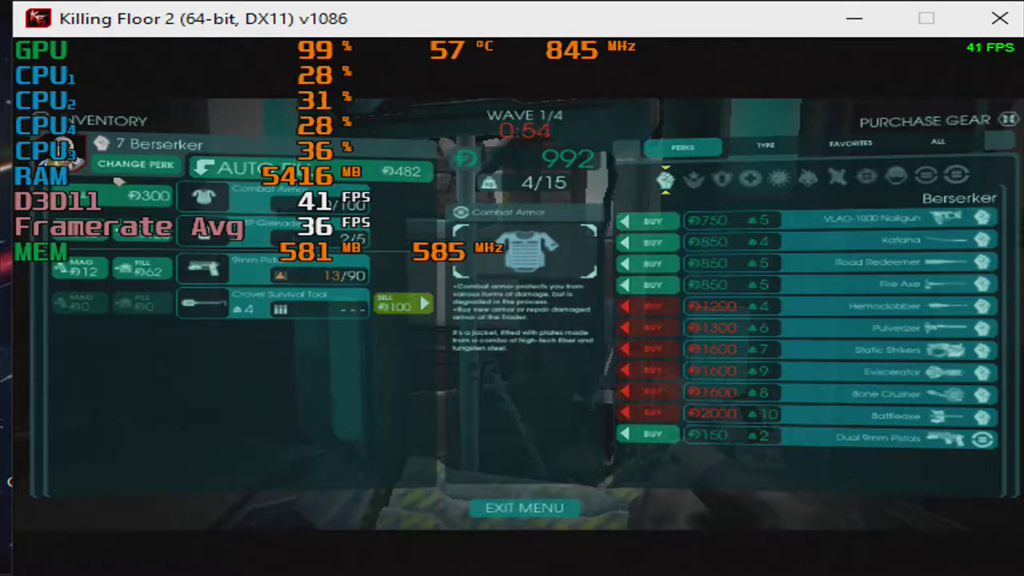
key(Left)
Step: Fill Combat Armor to 100, refill 9mm Pistol ammo and auto-fill remaining supplies
key(Return)
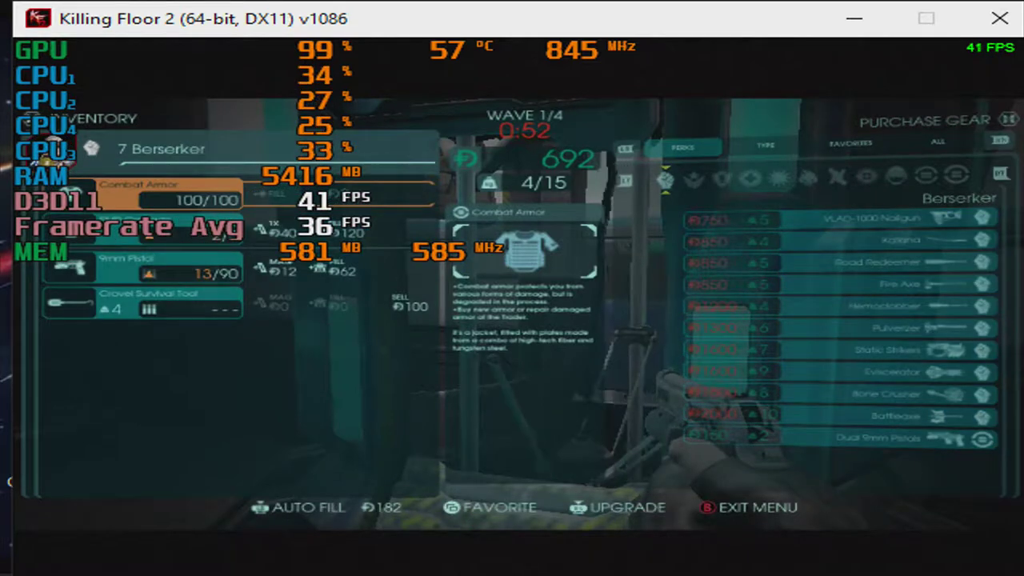
key(Down)
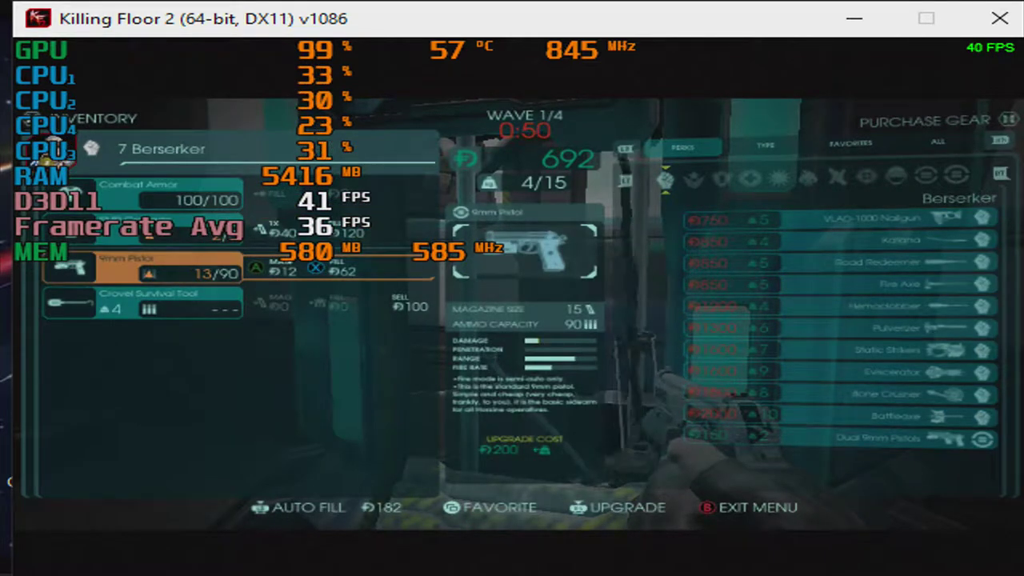
key(Return)
key(Down)
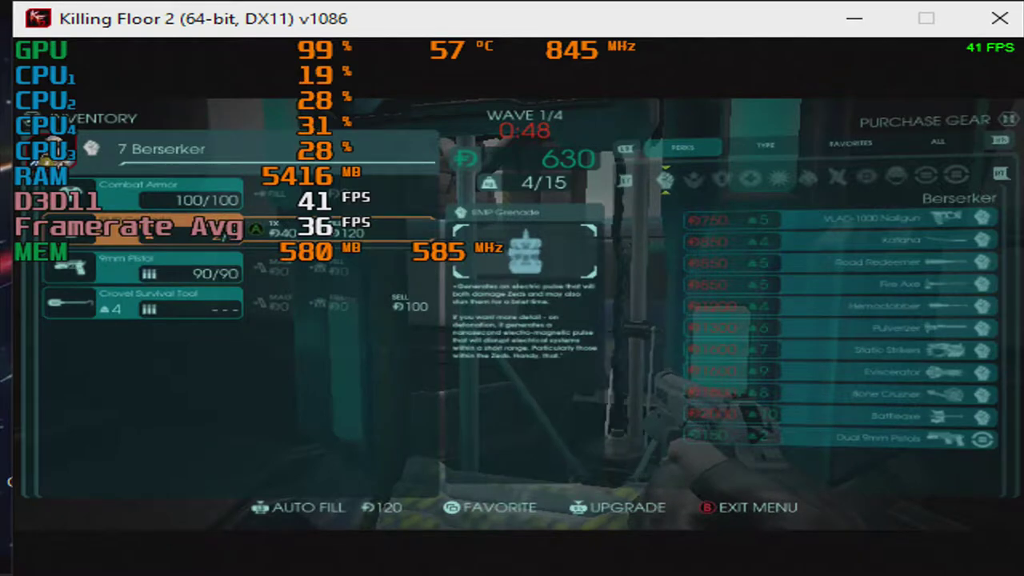
key(Return)
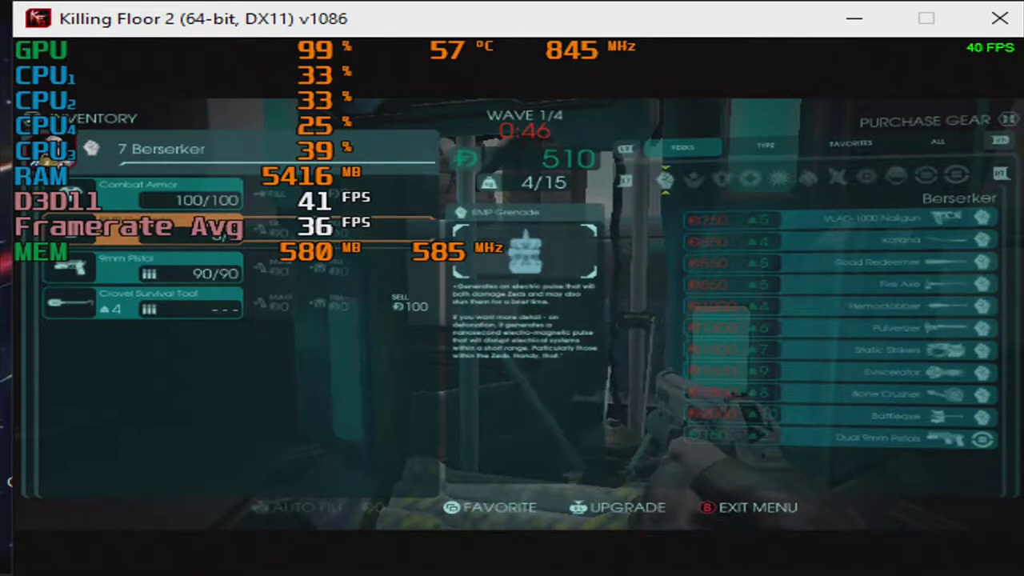
key(Up)
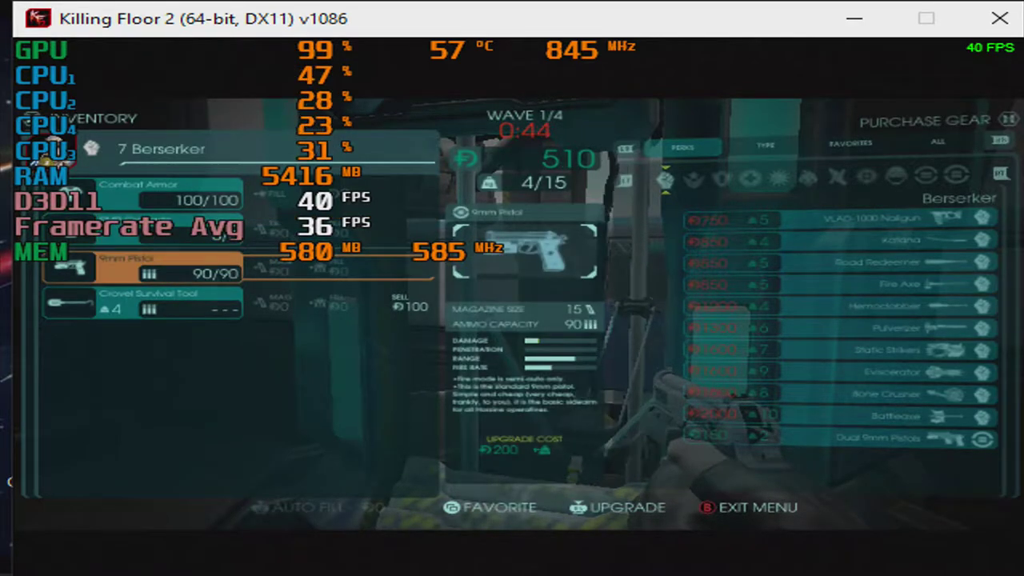
key(Down)
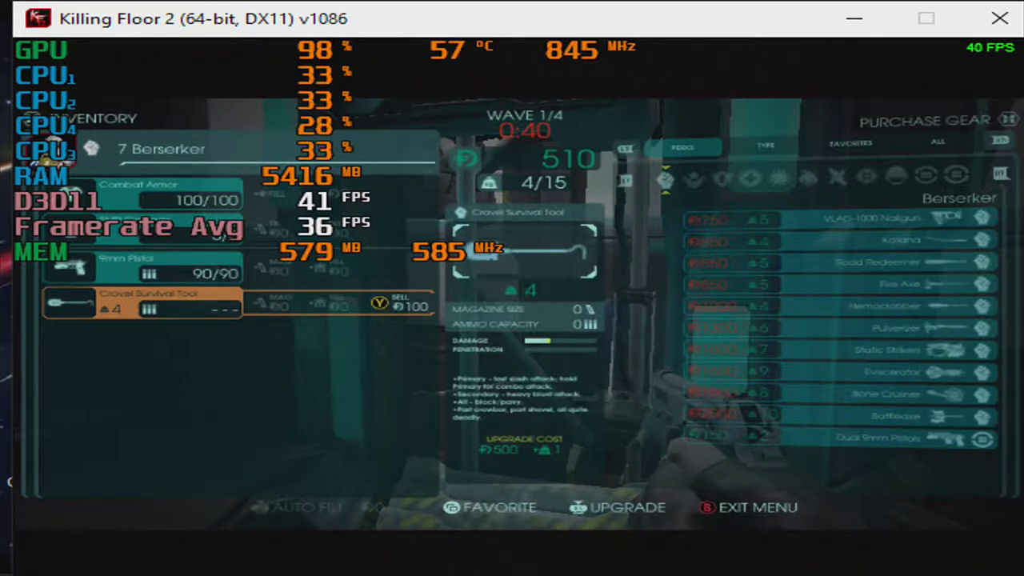
Step: Buy the 1858 Revolver from the shop listings and exit the trader with 410 dosh
key(Right)
key(Tab)
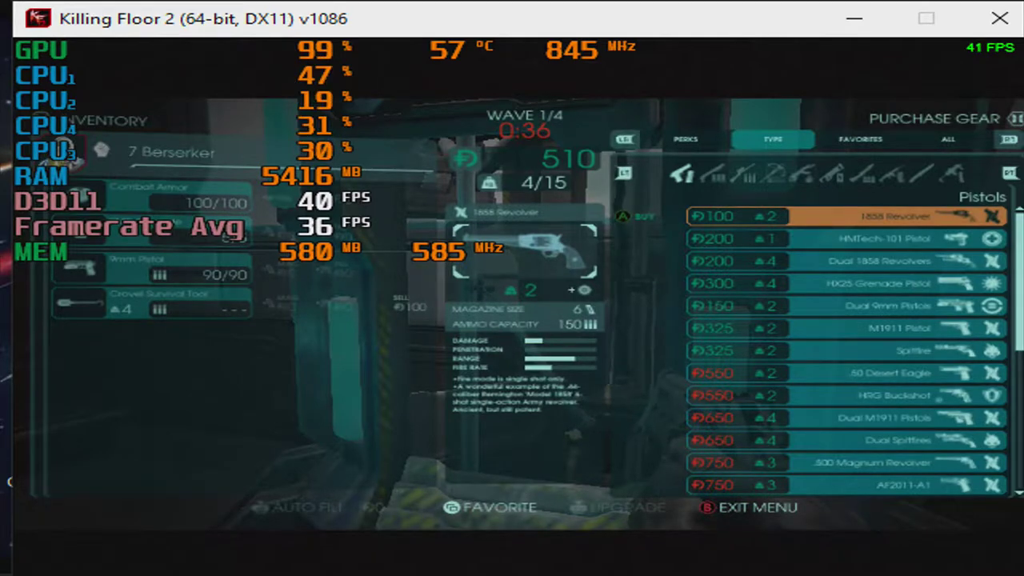
key(Down)
key(Tab)
key(shift+Tab)
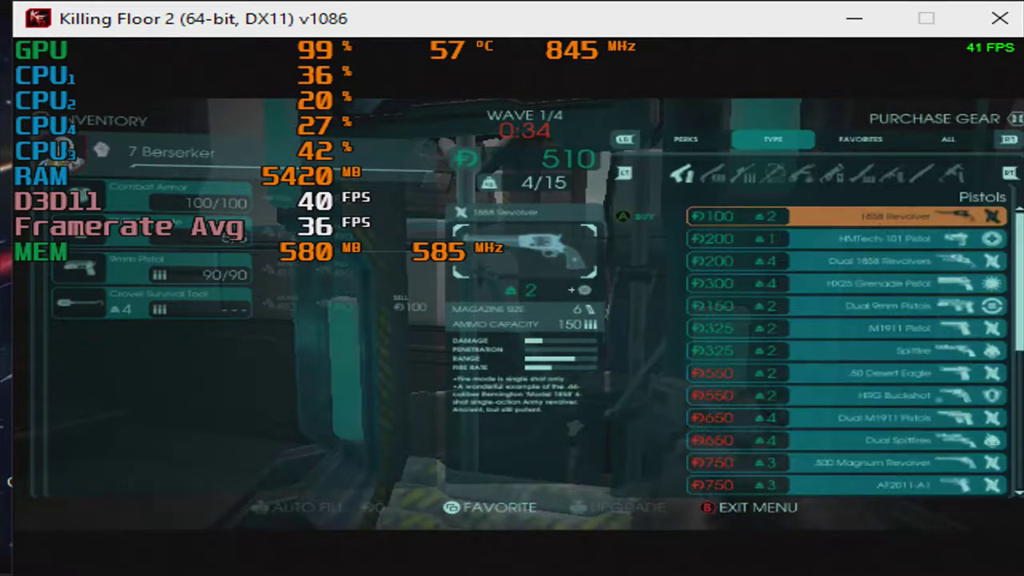
key(Right)
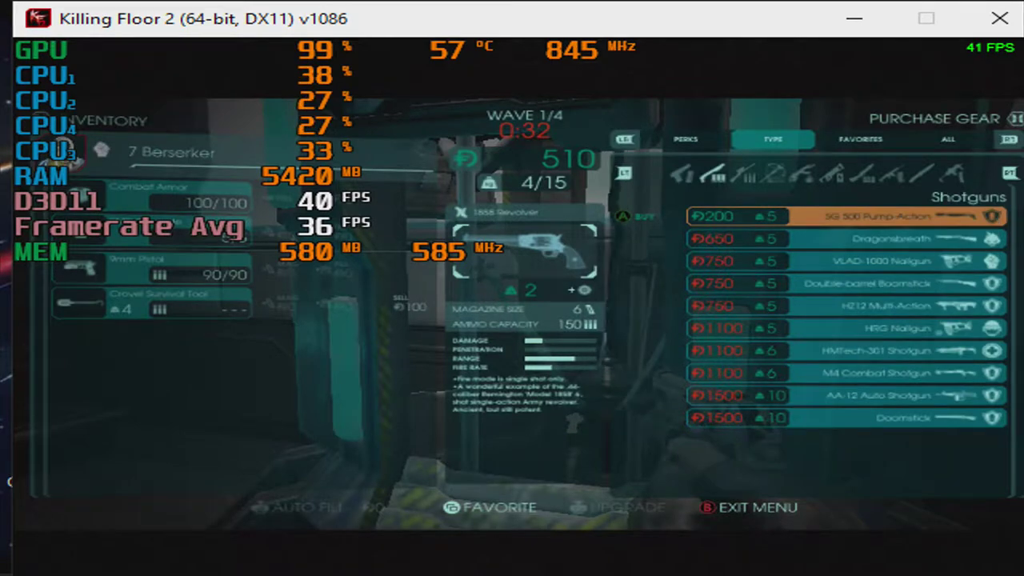
key(Return)
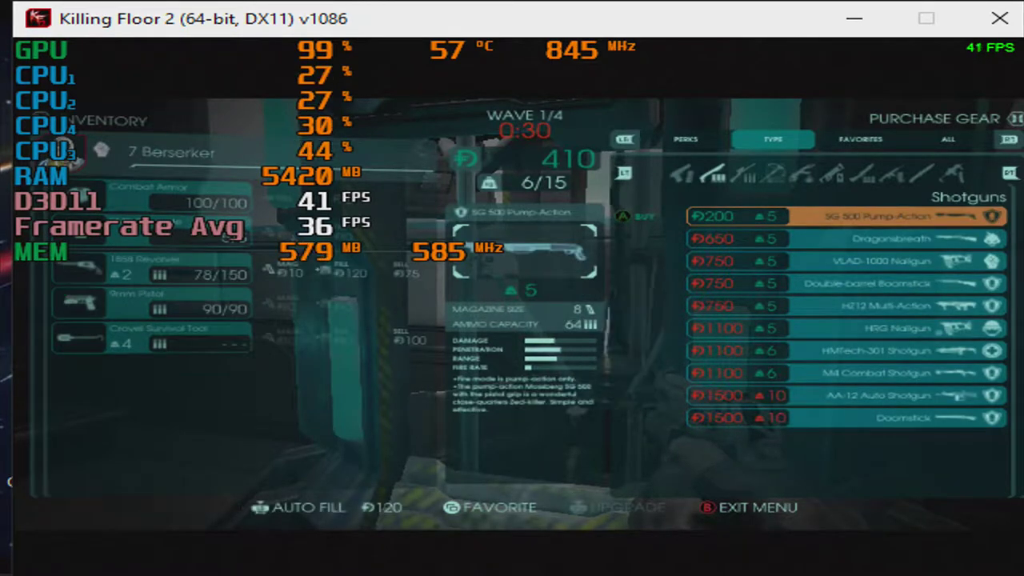
key(Escape)
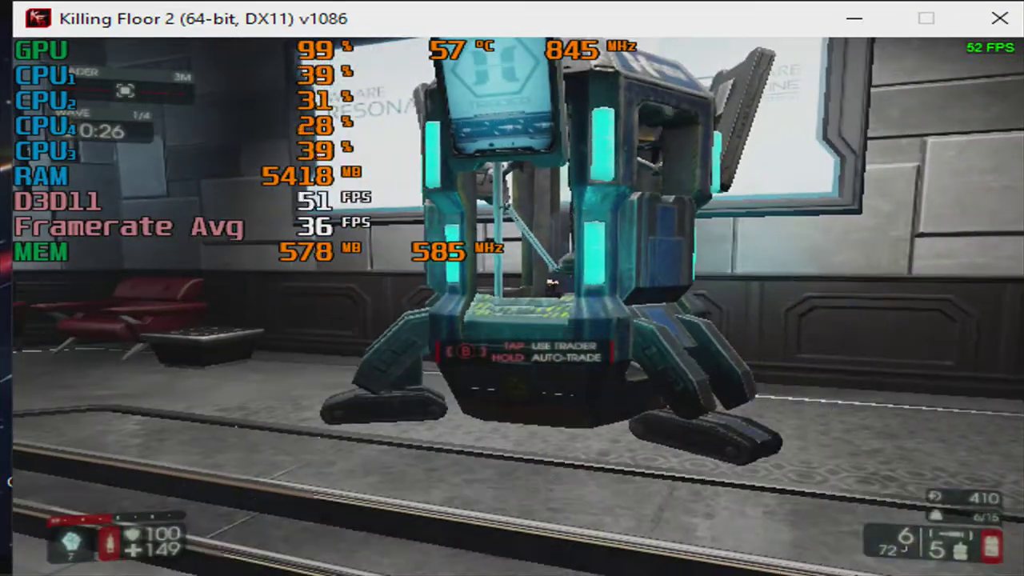
Step: Equip the 1858 Revolver from weapon slot 2, then reopen the trader at the pod
key(w)
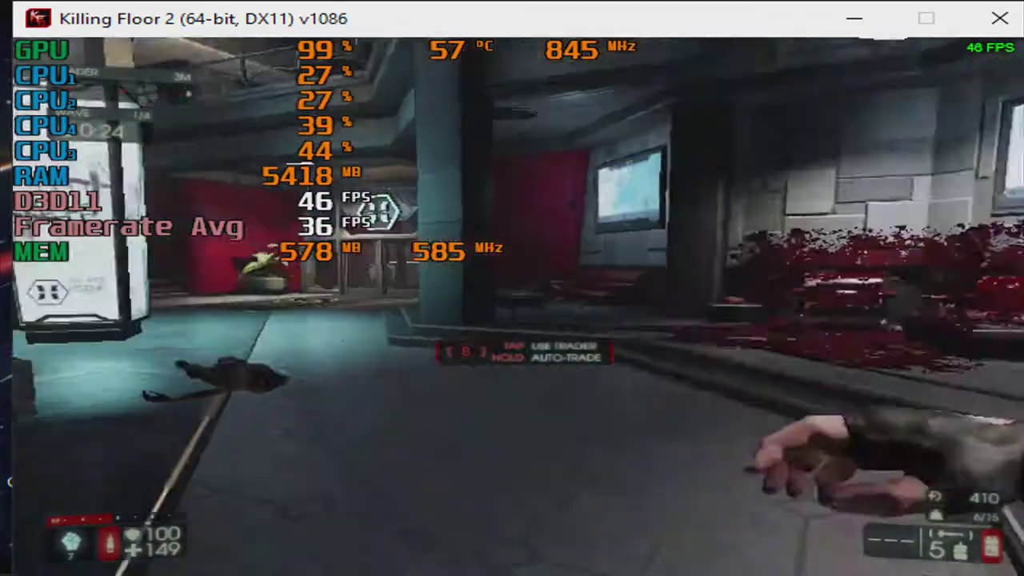
key(2)
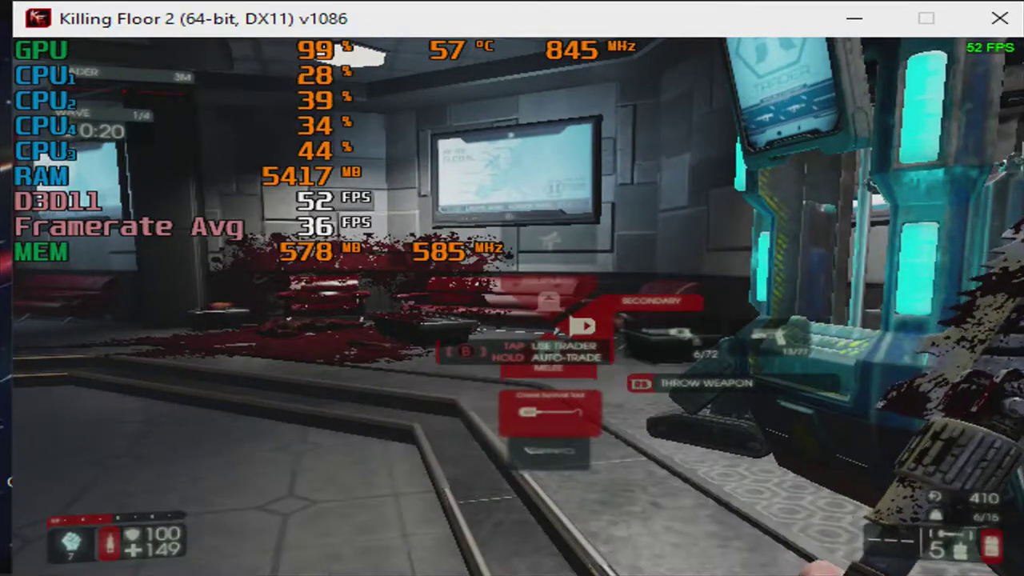
key(2)
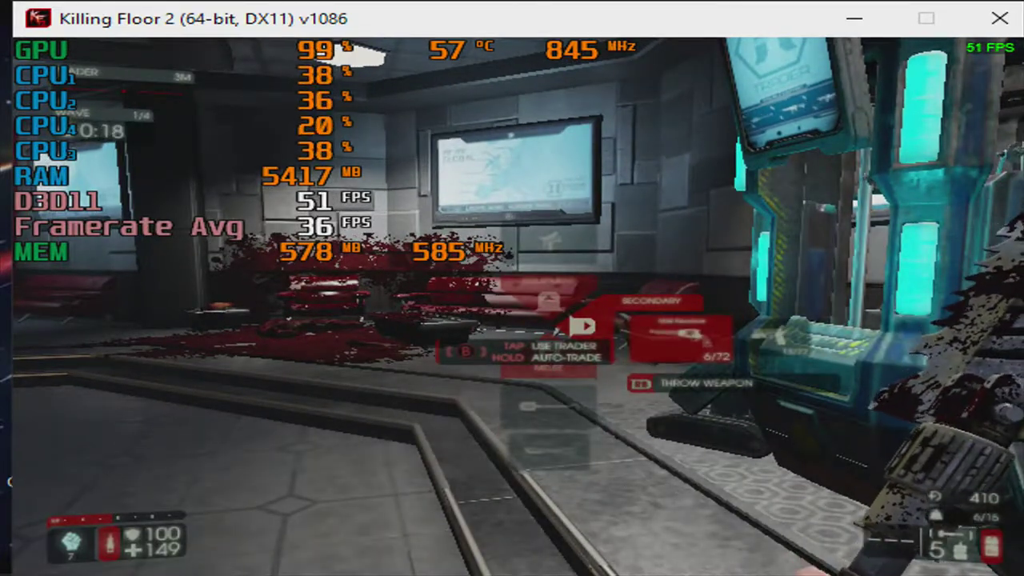
click(513, 320)
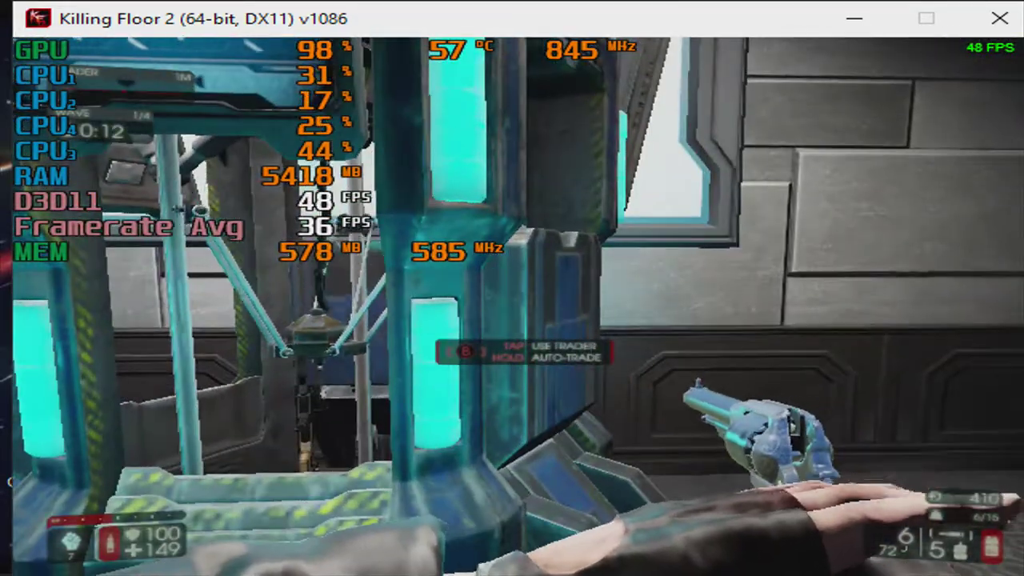
key(e)
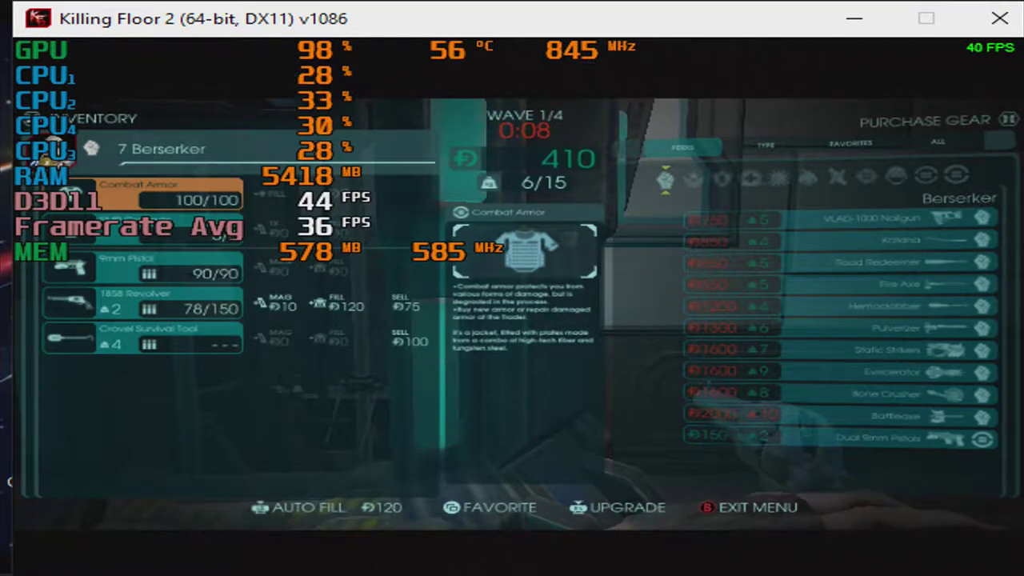
Step: Close the trader, survive wave two, and return to the pod holding 1620 dosh
key(Escape)
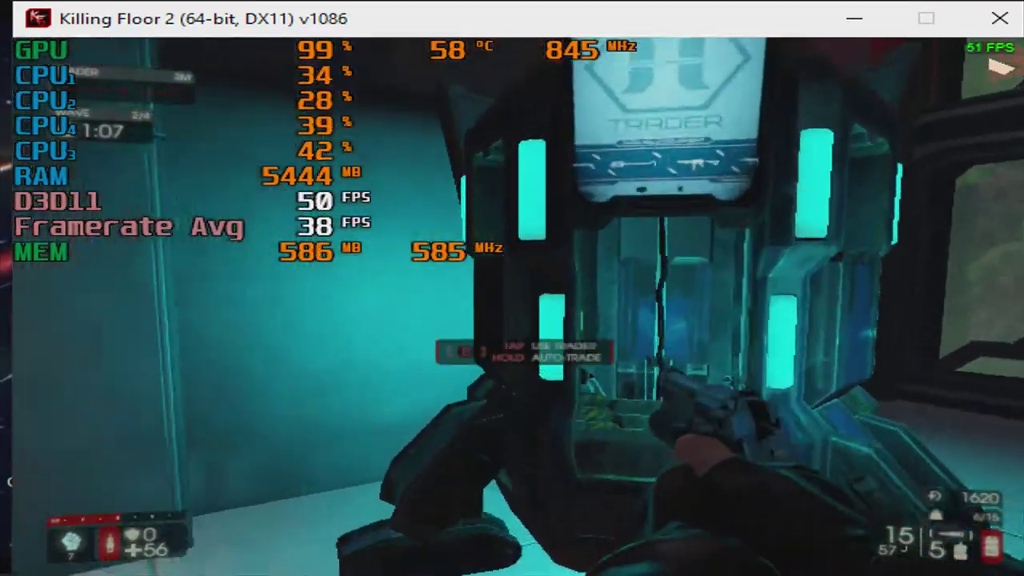
Step: Open the trader and repair the Combat Armor to full
key(e)
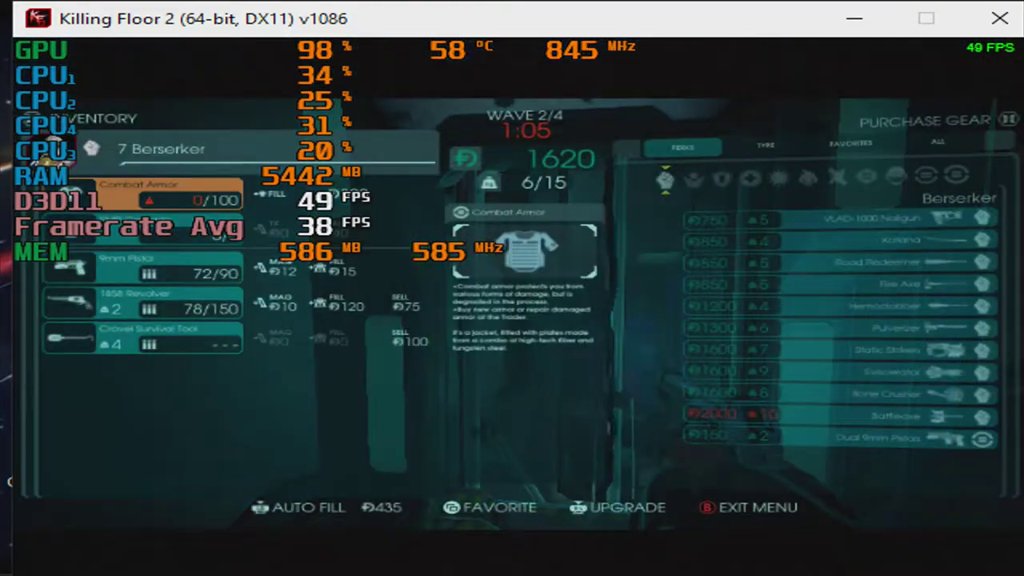
key(Down)
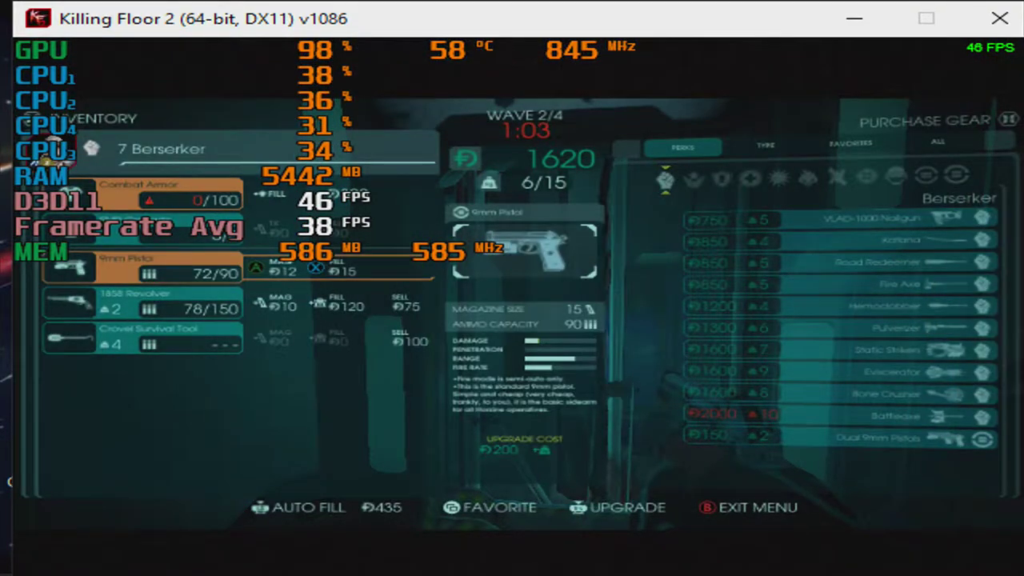
key(Up)
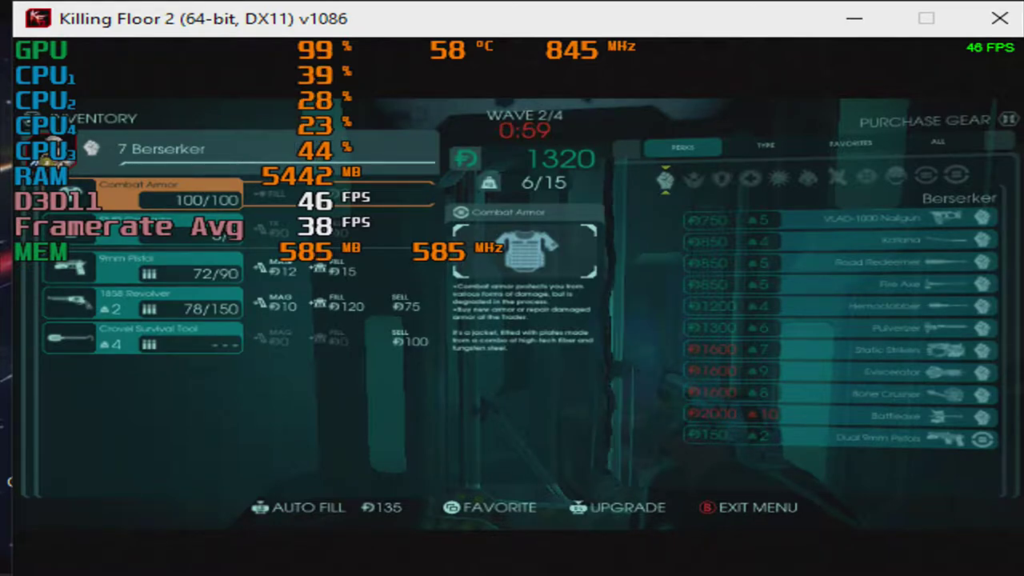
Step: Buy the M16 M203 Assault Rifle from the Commando list, leaving 120 dosh
key(Right)
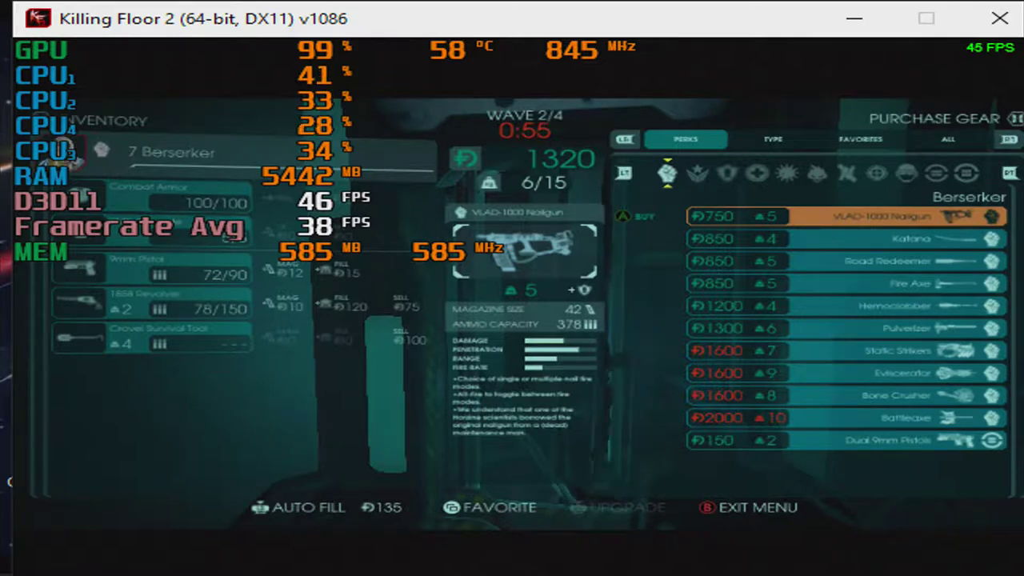
key(RB)
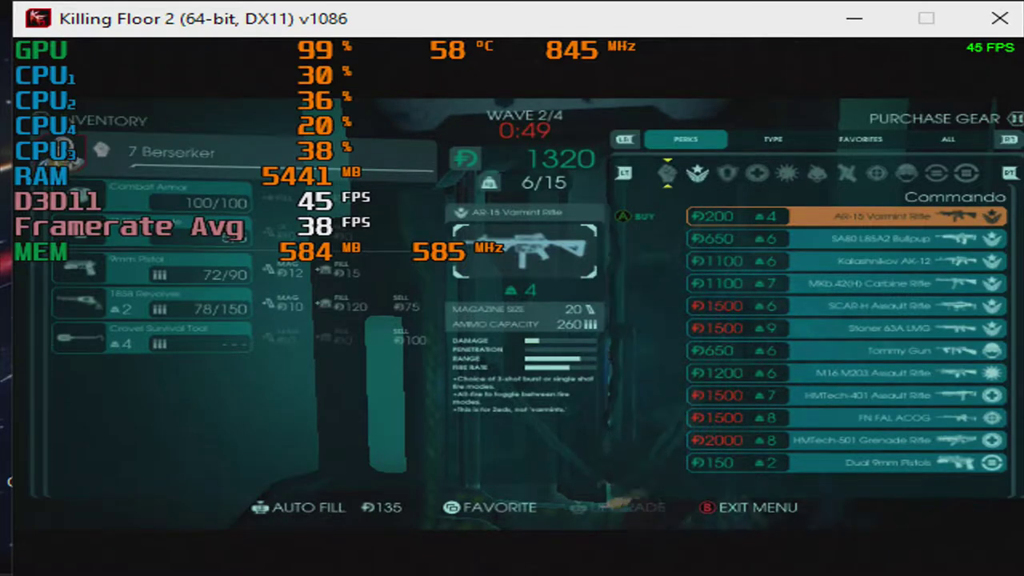
key(Down)
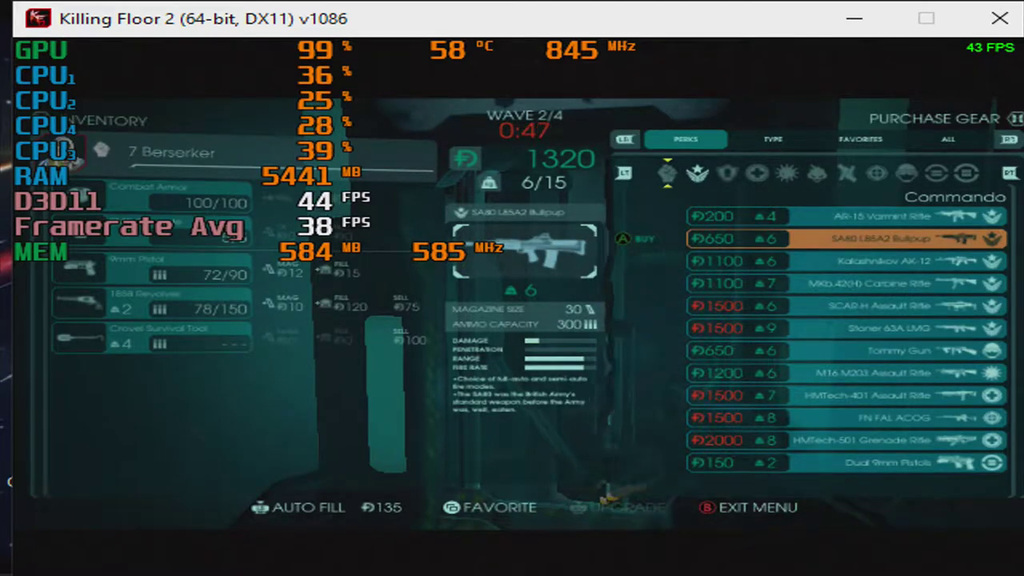
key(Down)
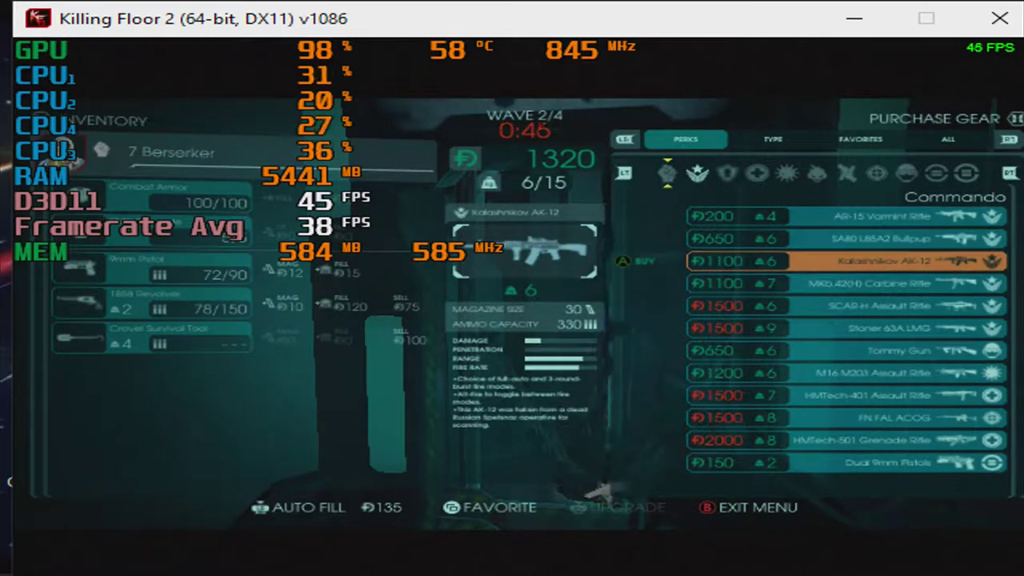
key(Down)
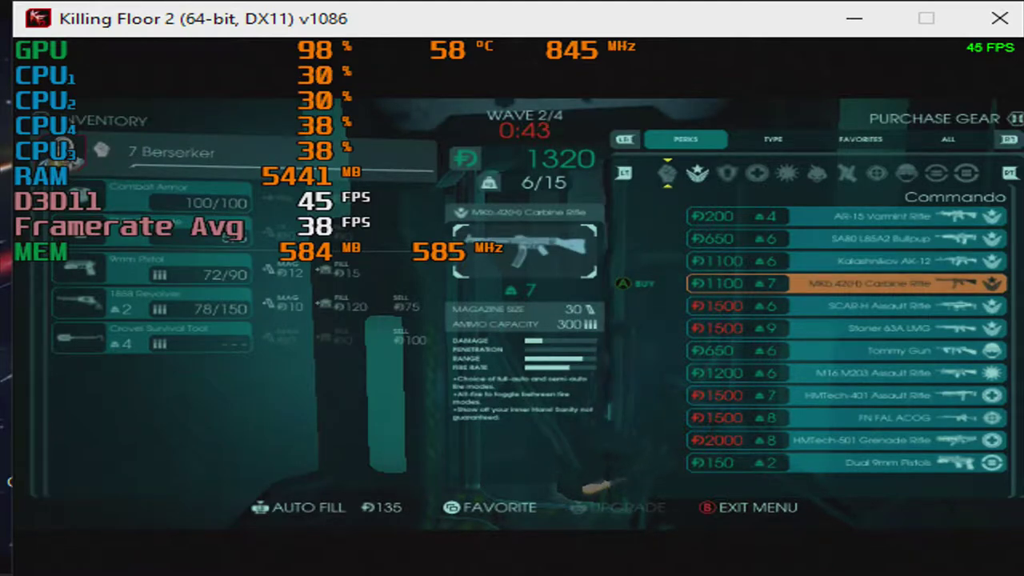
key(Down)
key(Down)
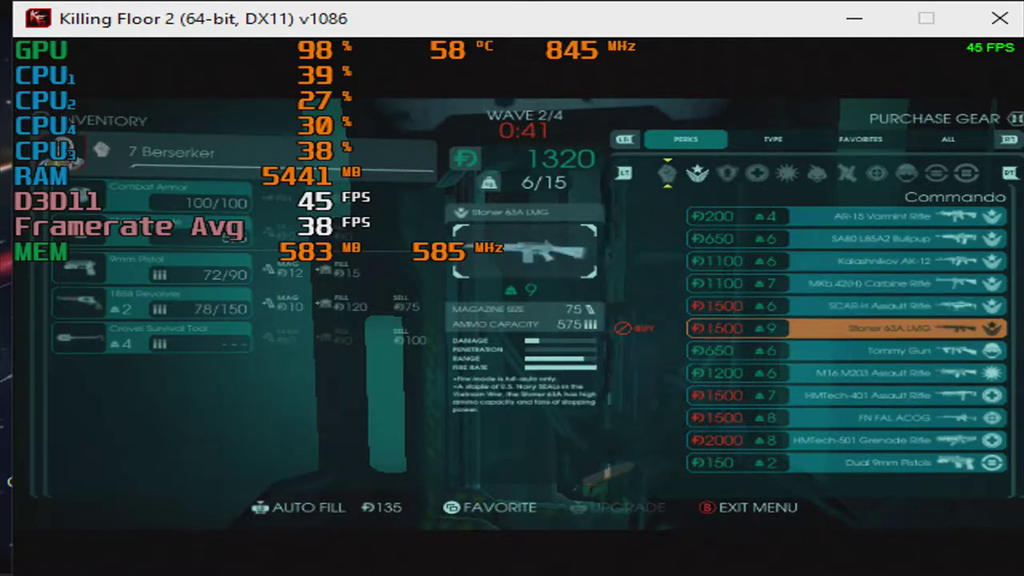
key(Down)
key(Down)
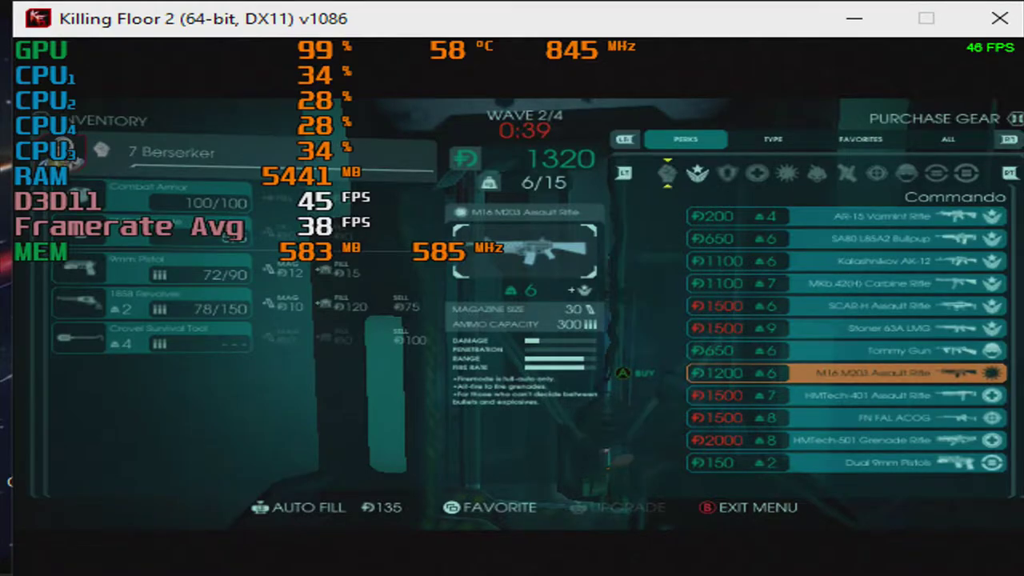
key(Return)
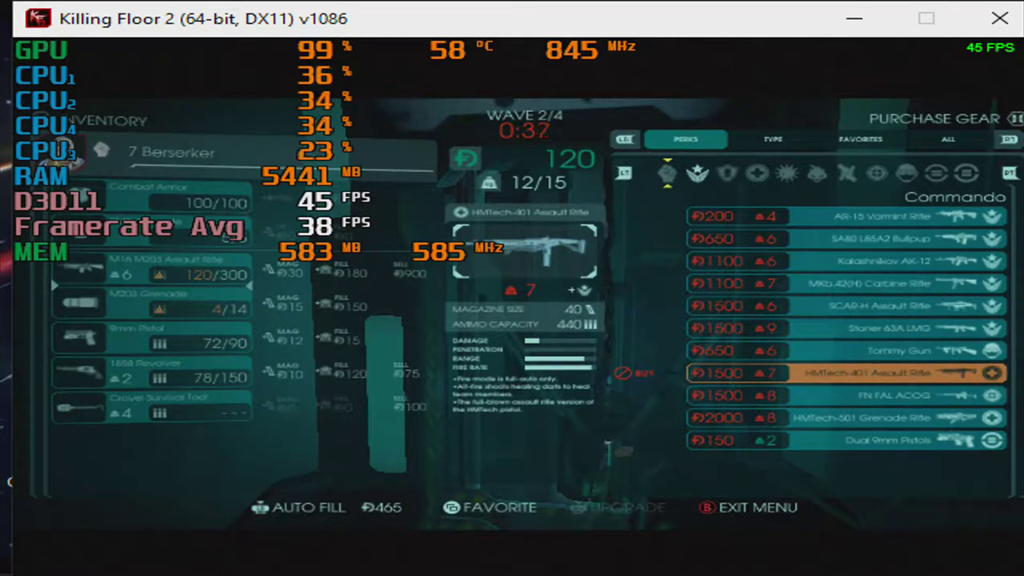
key(Escape)
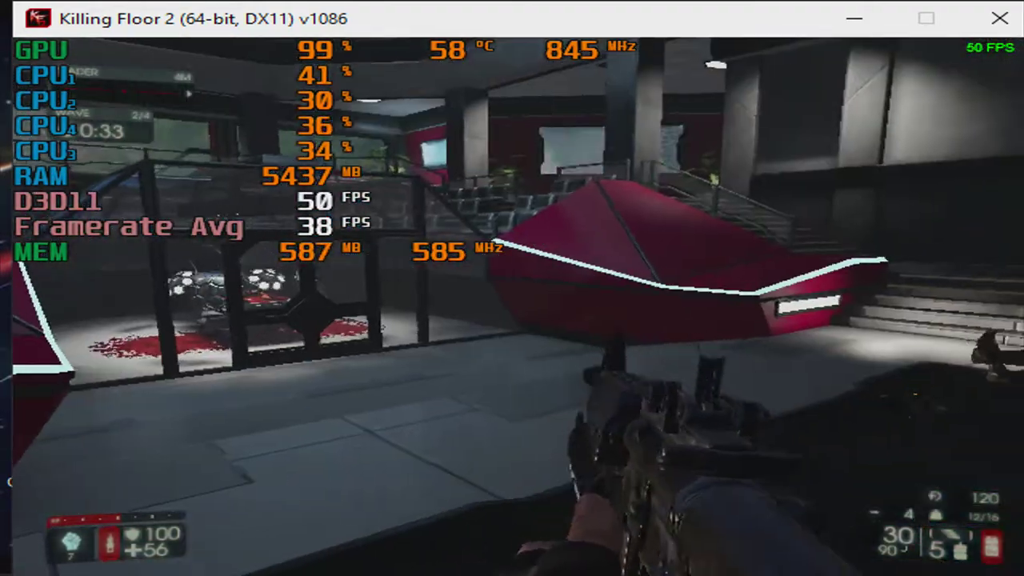
key(Escape)
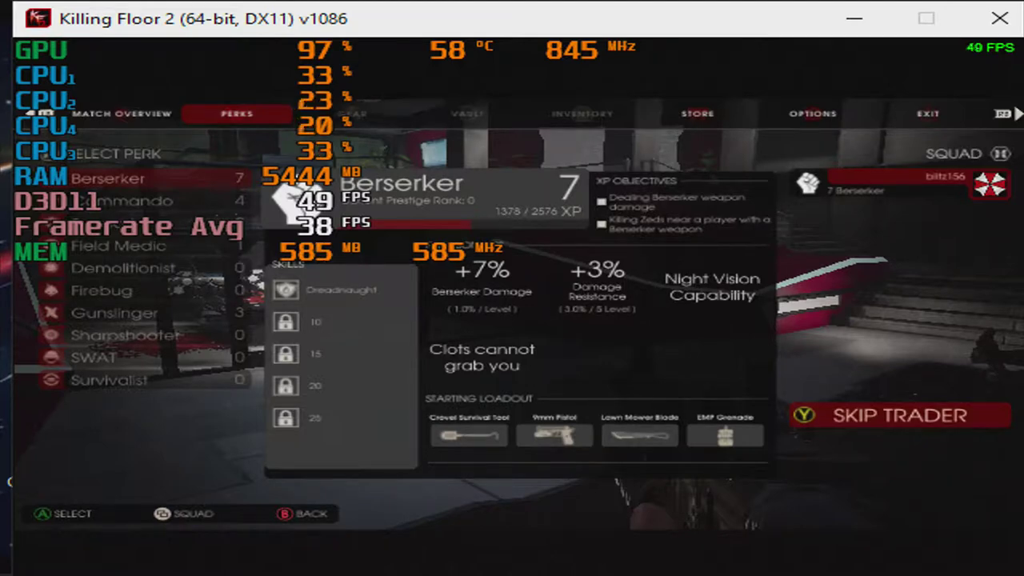
Step: Apply the low video settings with FXAA anti-aliasing and resume play at the trader pod
key(e)
key(e)
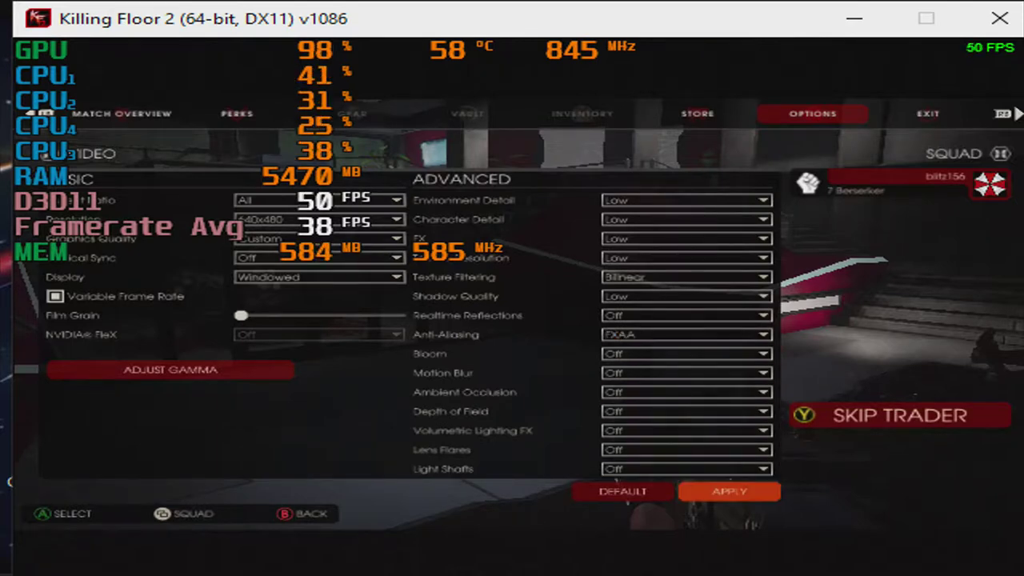
click(729, 491)
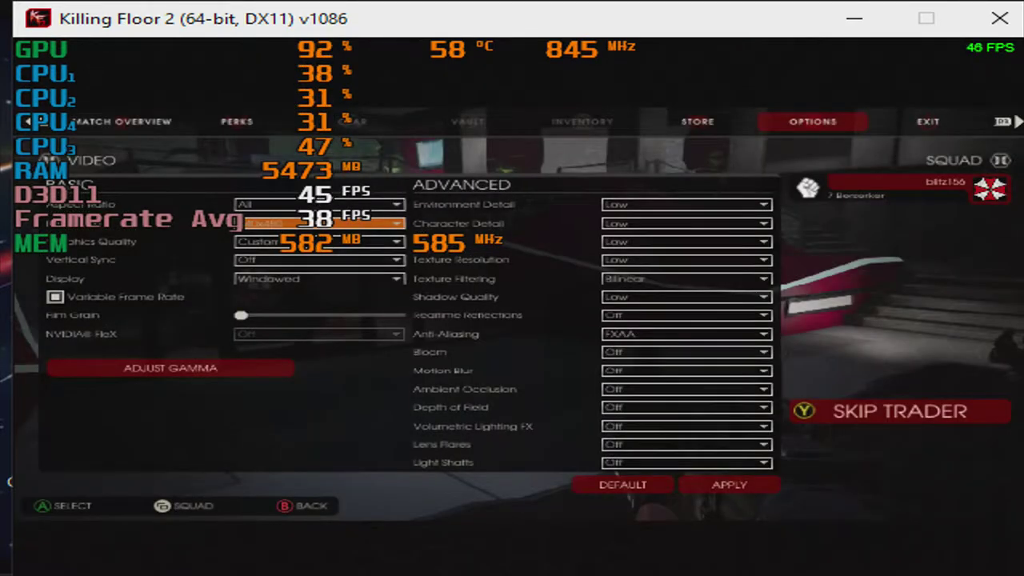
key(Escape)
key(Escape)
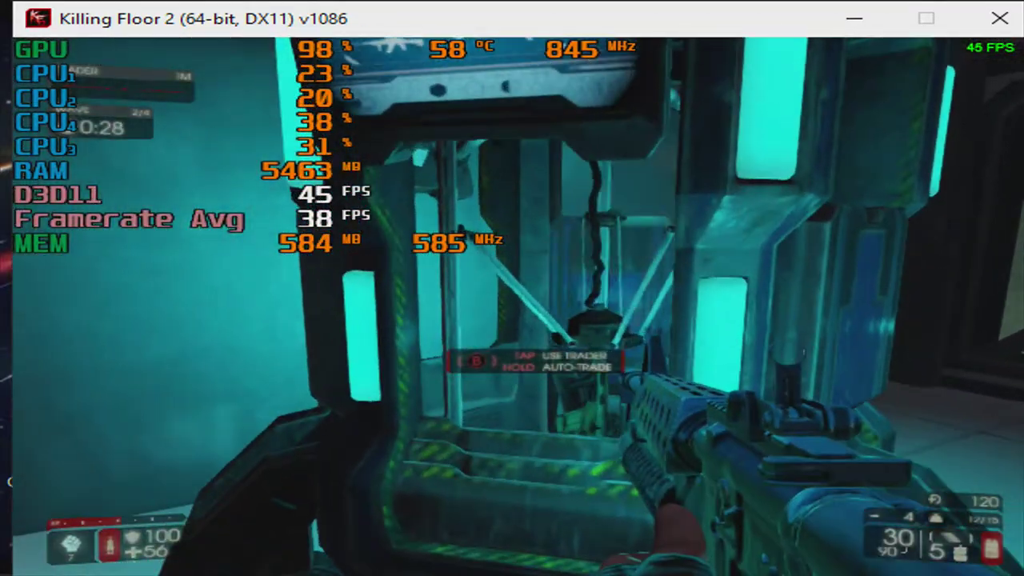
Step: Heal with the syringe and gun down computer-room zeds with the aimed M16
key(e)
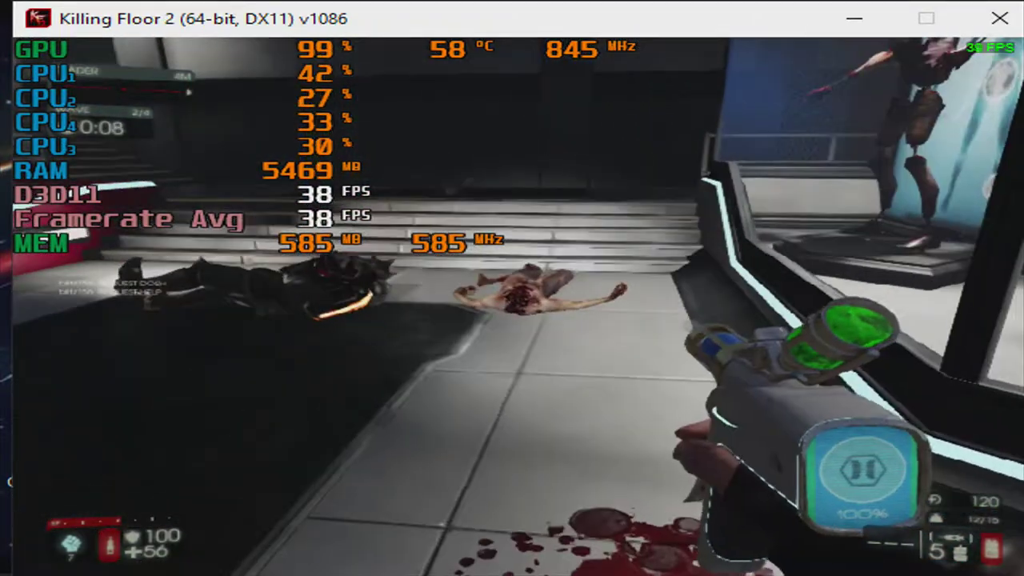
key(q)
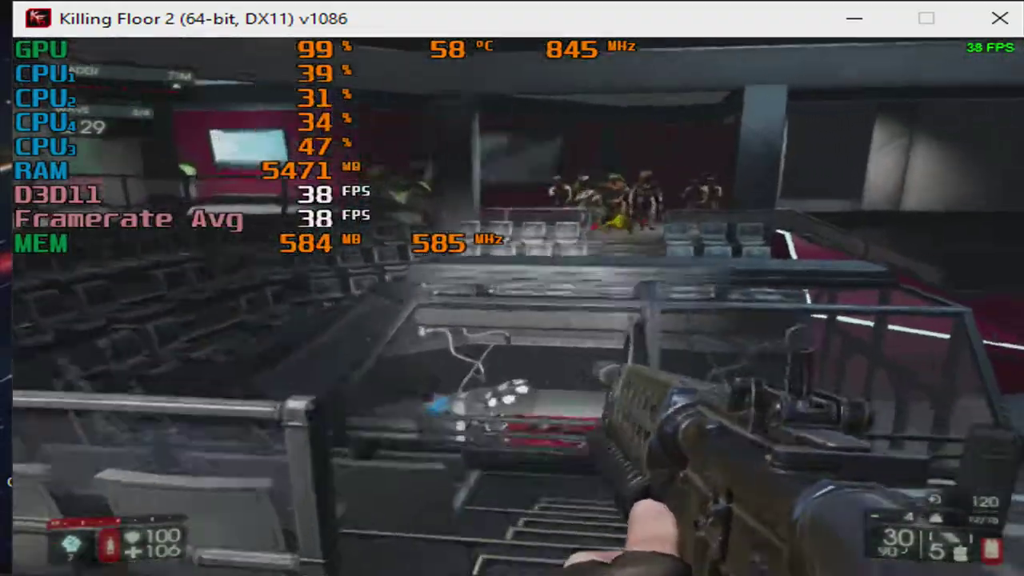
right_click(512, 304)
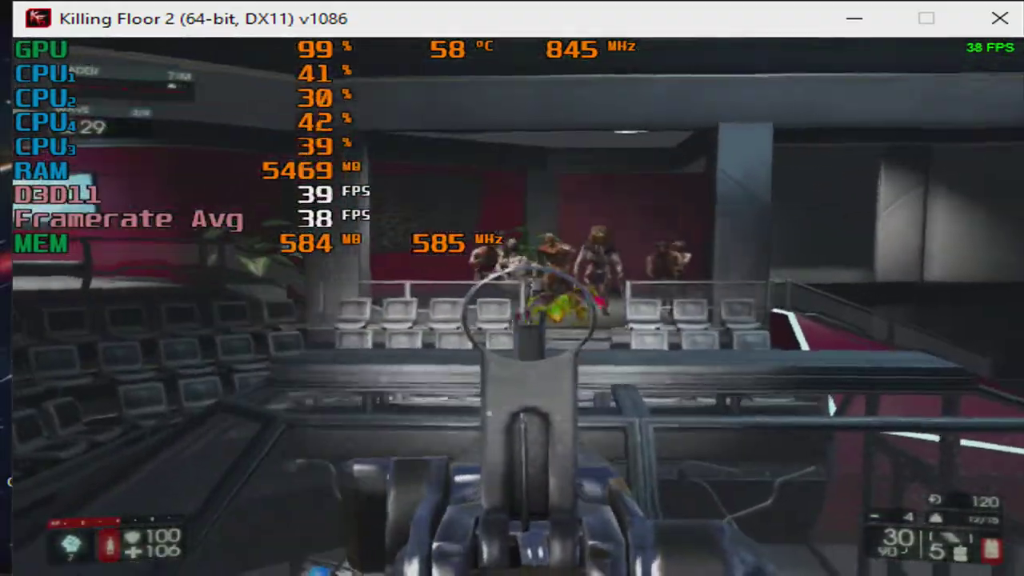
drag(512, 304, 512, 304)
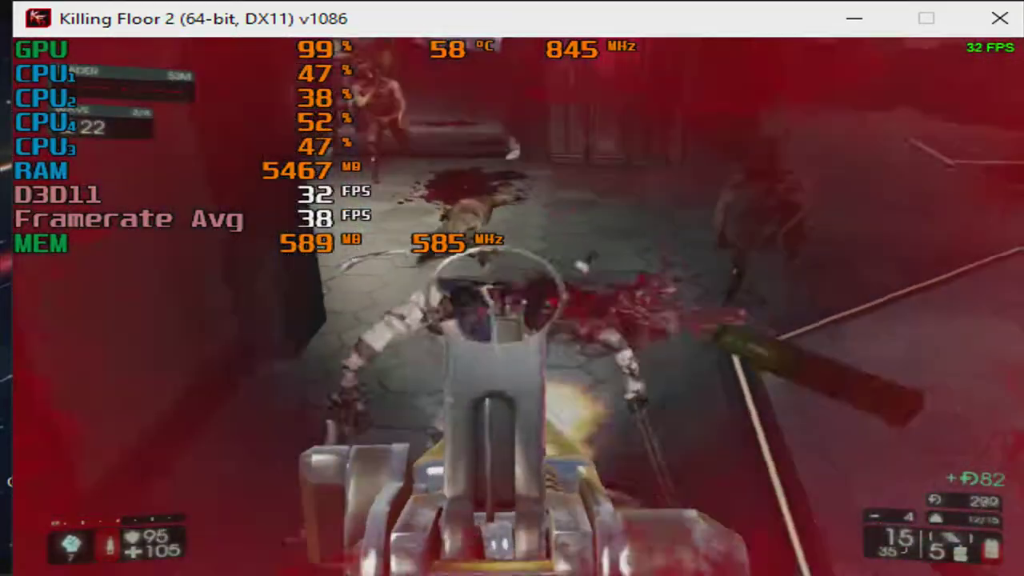
Step: Shoot zeds around the stairway, reload the empty rifle, and push into the corridor
click(512, 313)
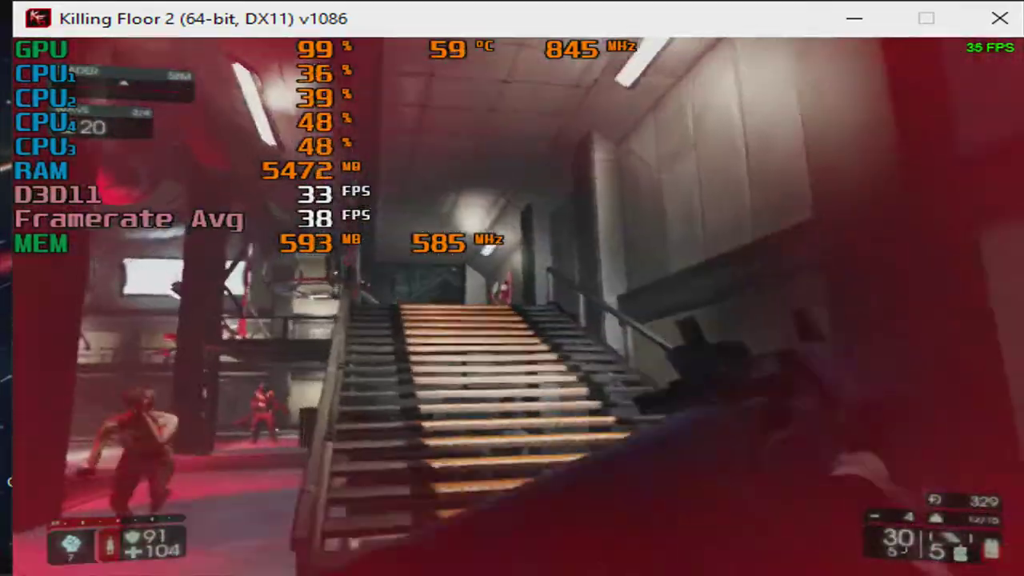
drag(512, 312, 512, 312)
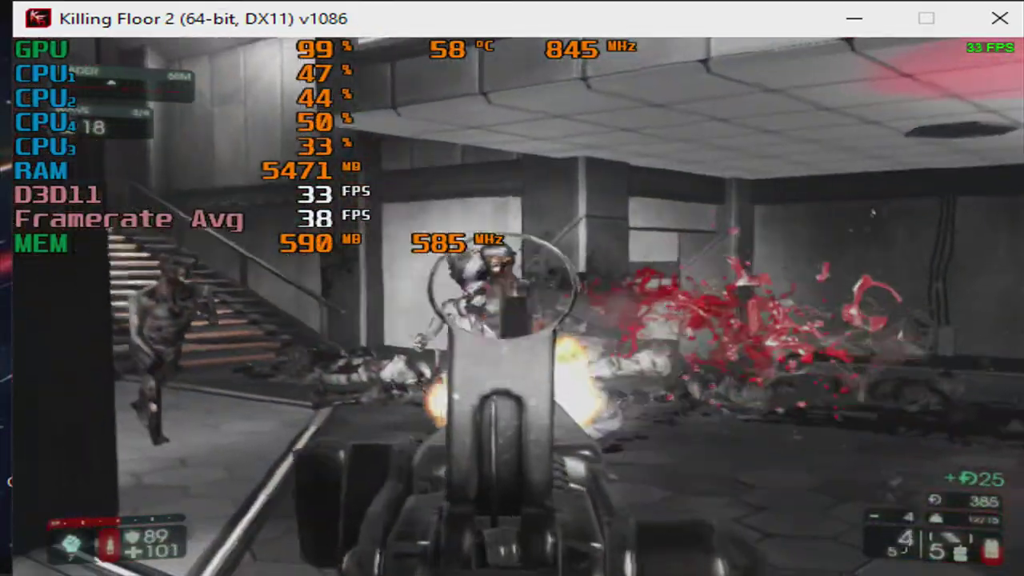
drag(512, 312, 513, 312)
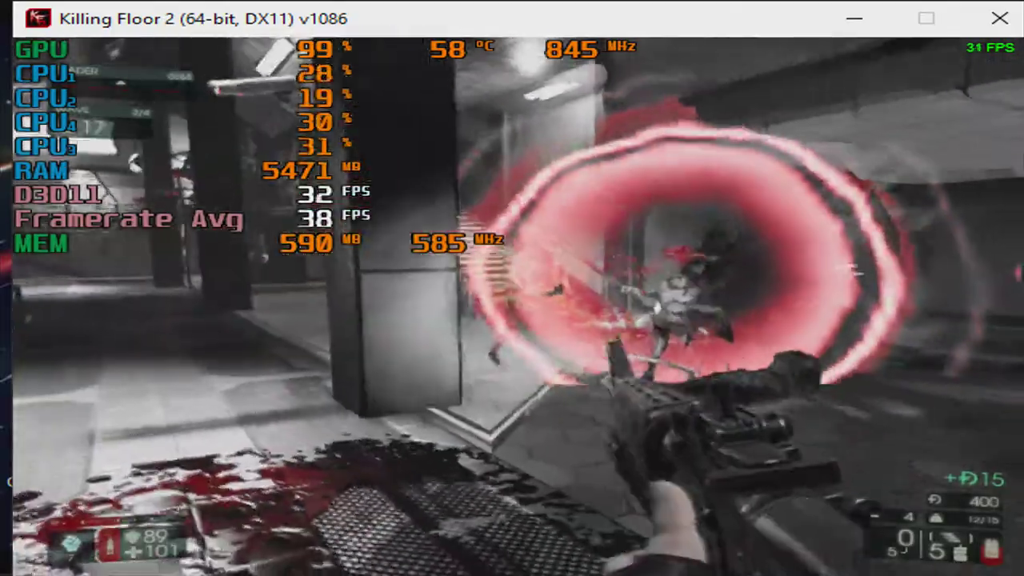
key(r)
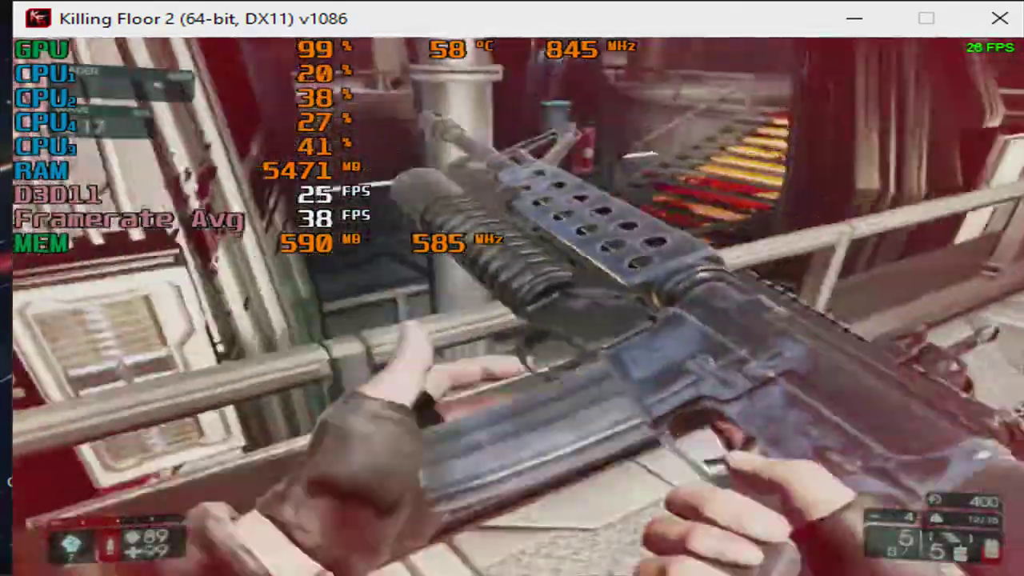
drag(512, 312, 320, 312)
drag(512, 312, 720, 312)
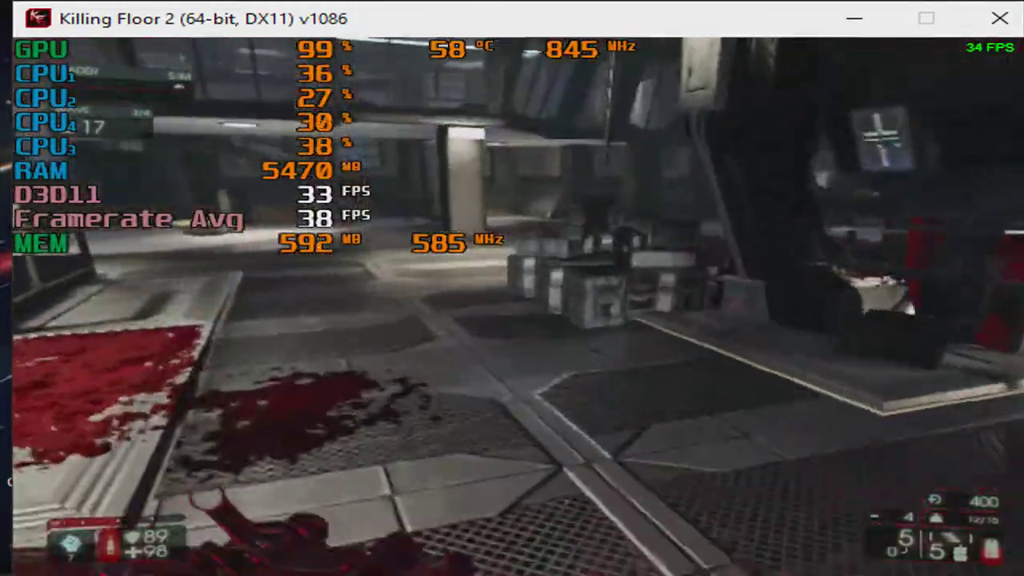
key(w)
key(w)
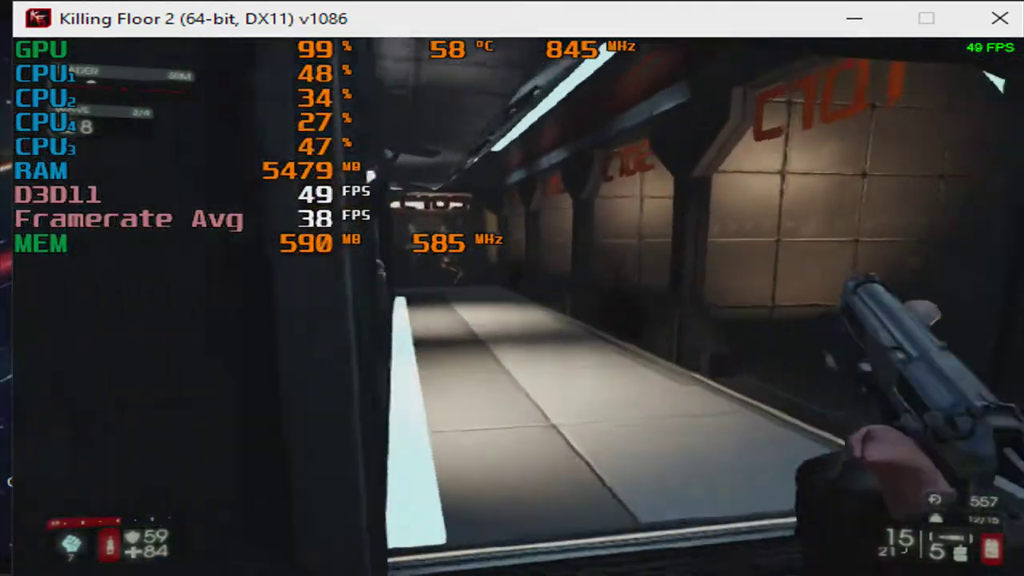
Step: Advance down the corridor toward the lounge doorway, bringing up the quick command wheel
key(w)
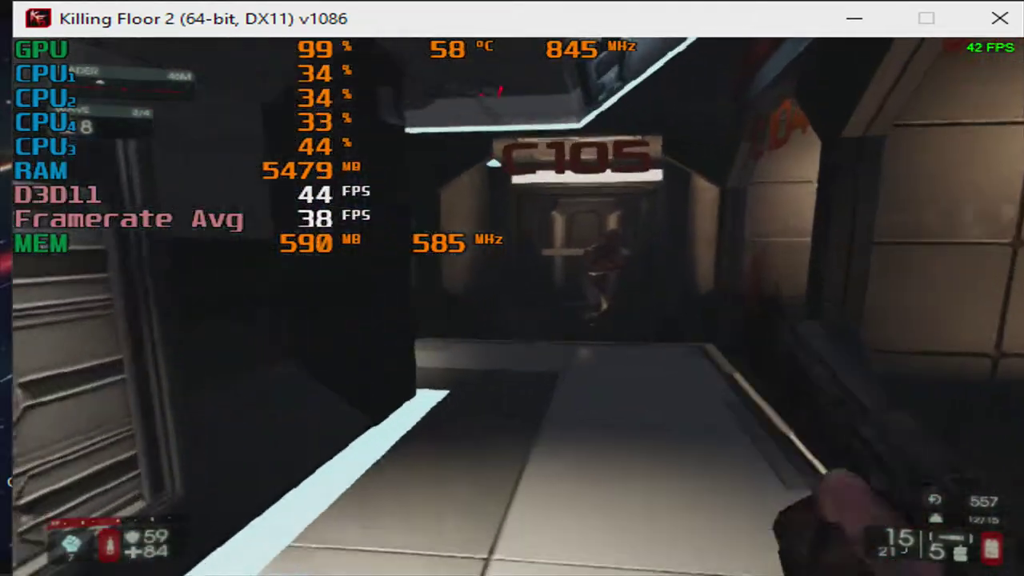
key(w)
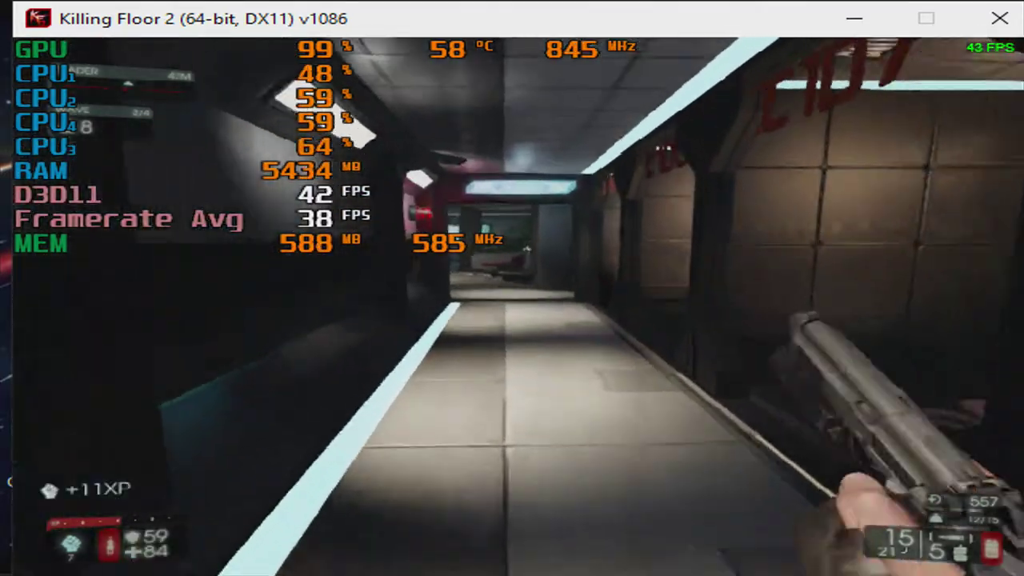
key(w)
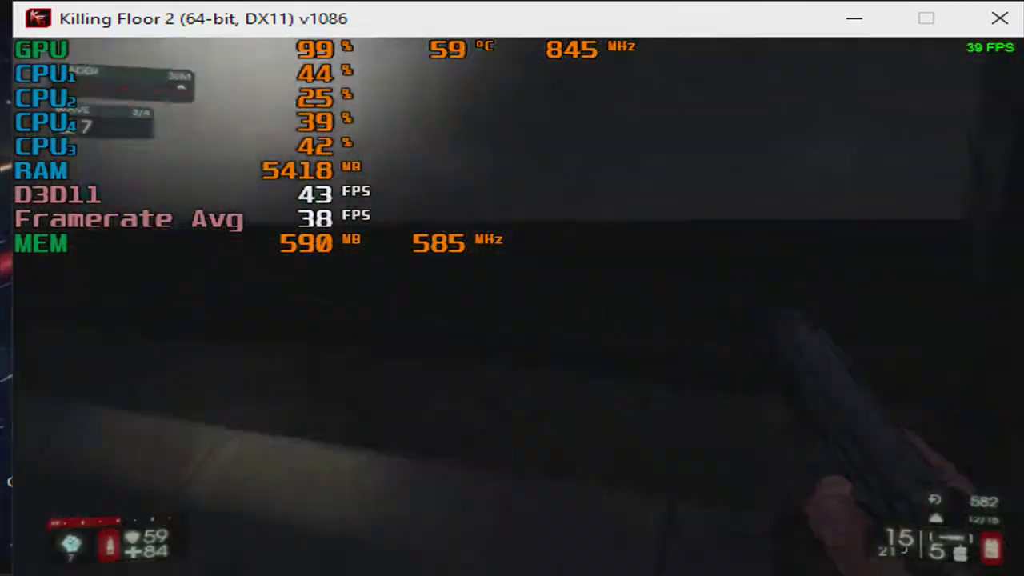
key(w)
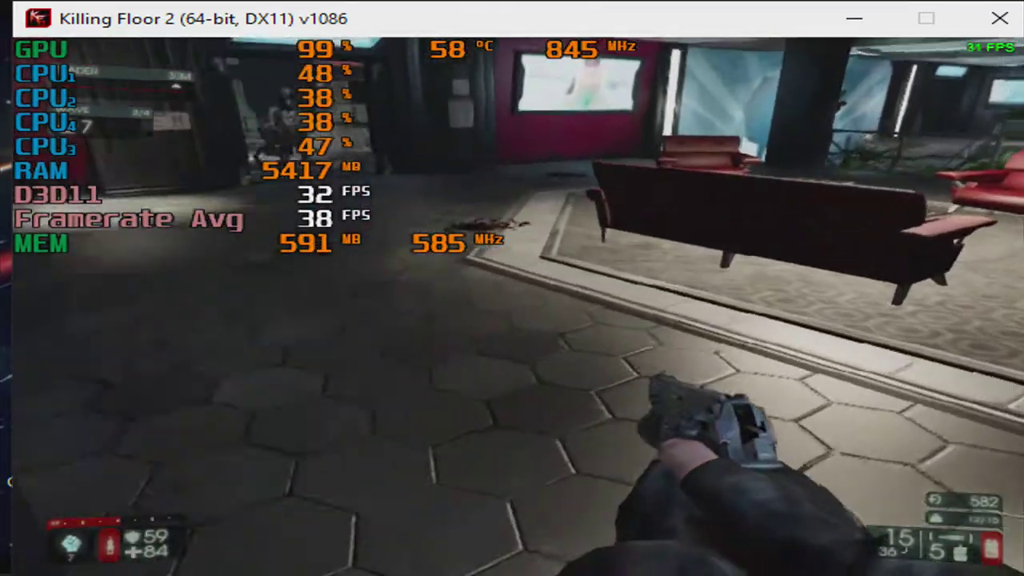
key(w)
key(z)
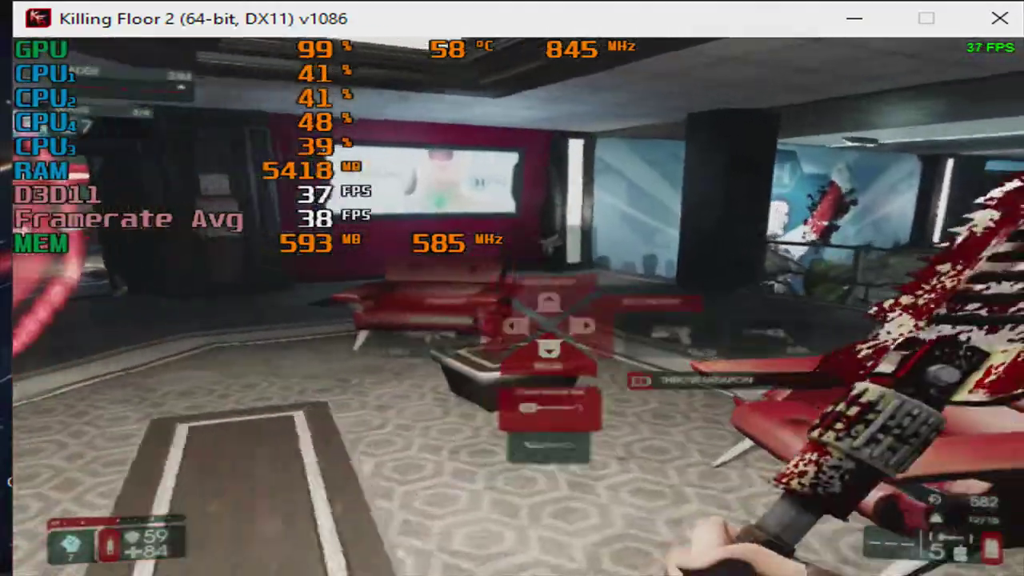
key(w)
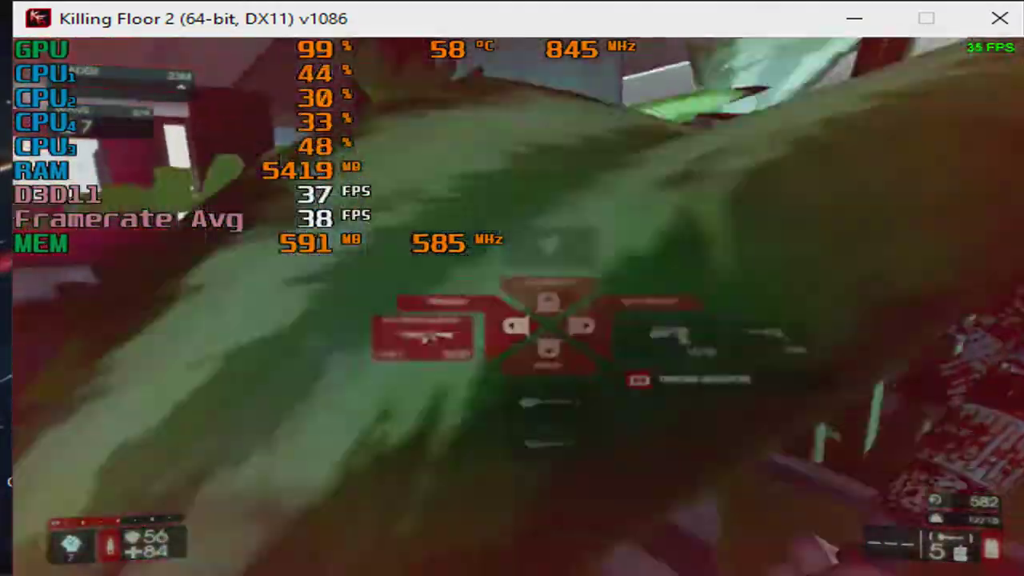
Step: Turn and shoot the large armoured zed, then switch to the dark assault rifle
key(w)
key(w)
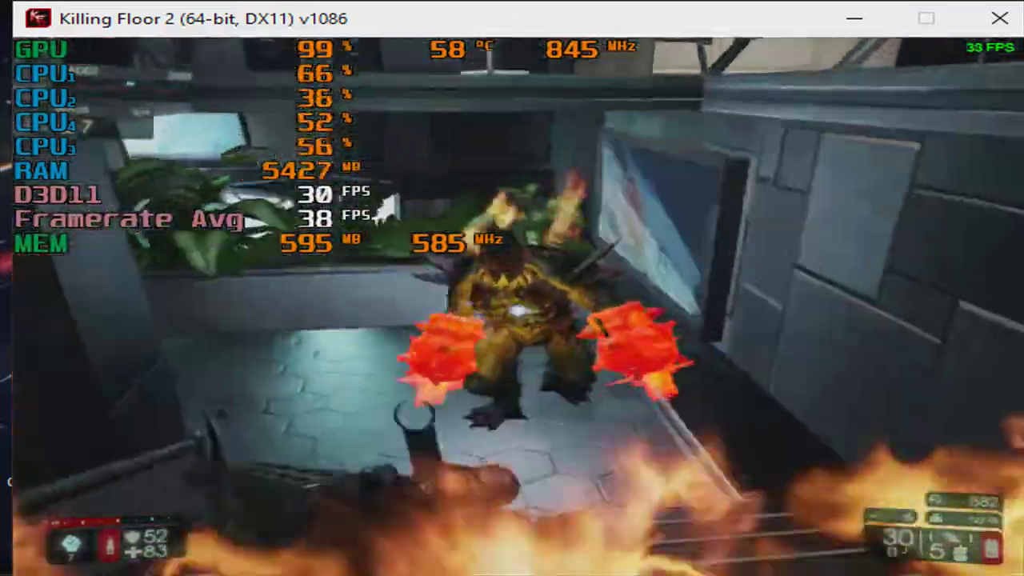
click(512, 320)
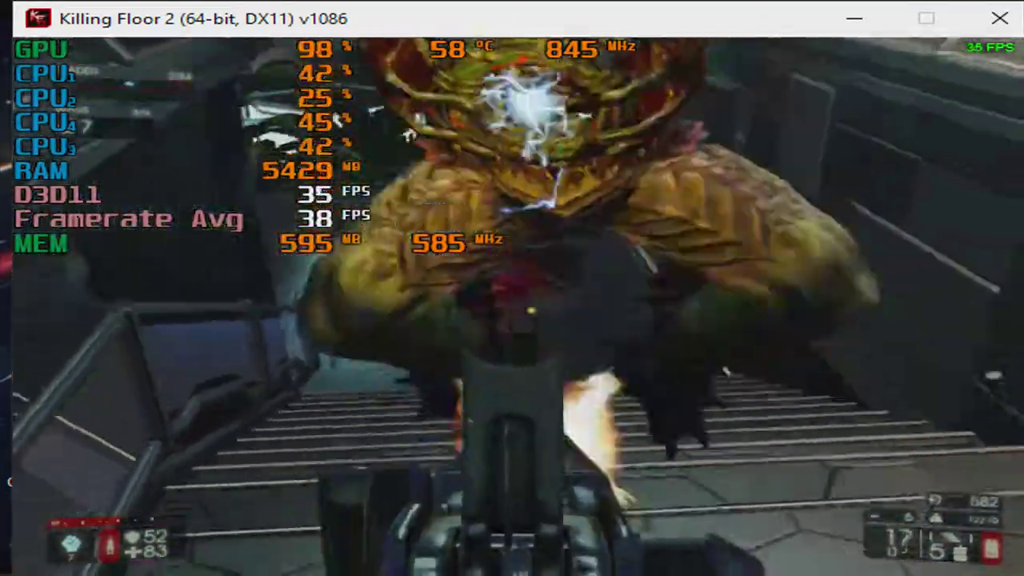
click(512, 320)
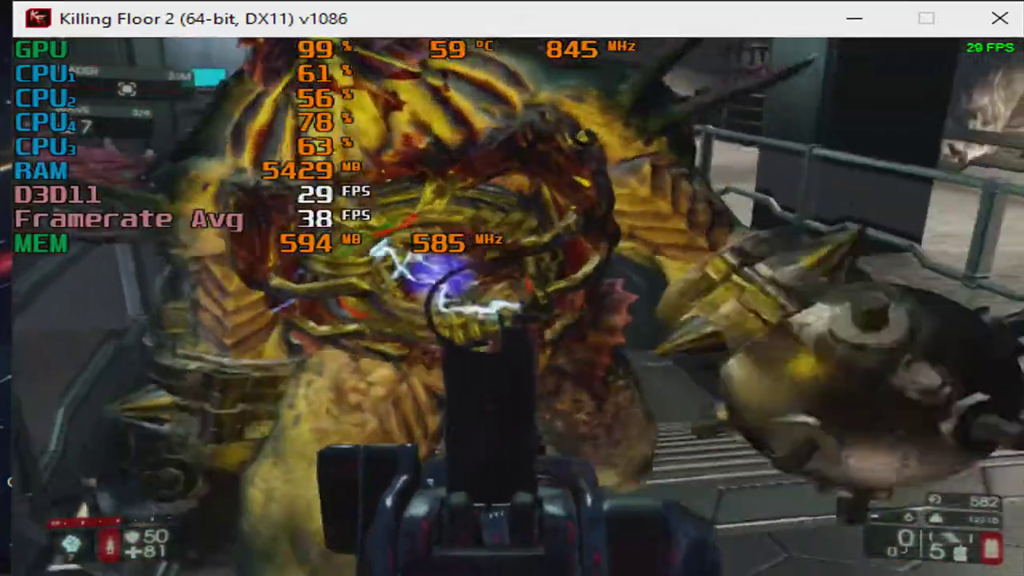
key(w)
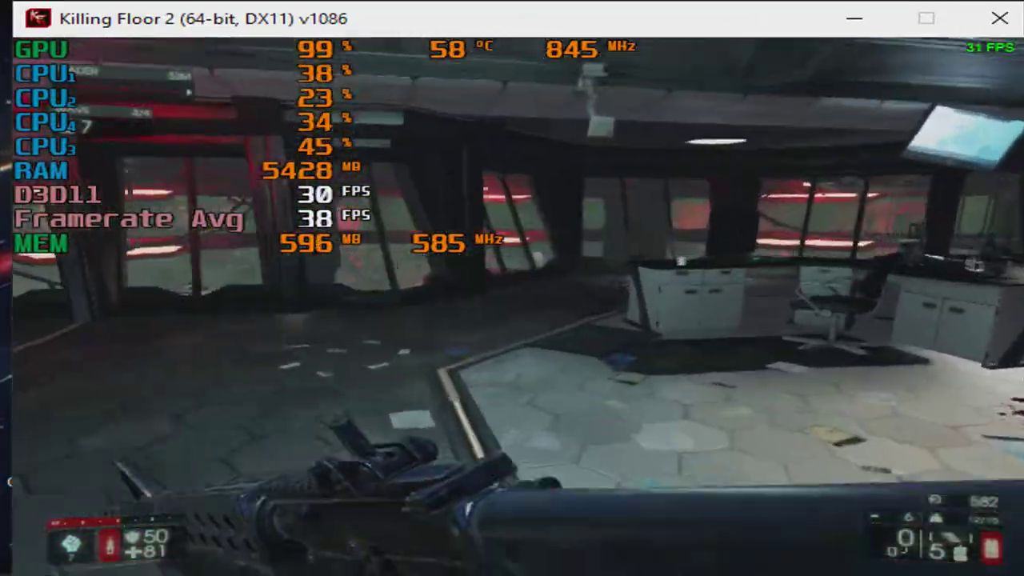
Step: Move through the rooms to the CONTROL doorway, kill its zed, reload and switch to knife
key(w)
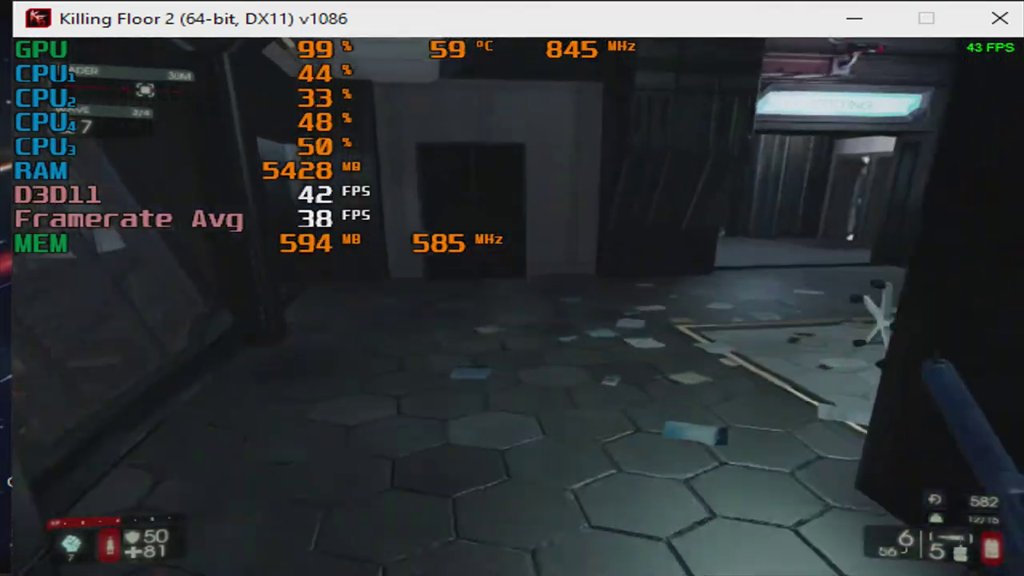
key(w)
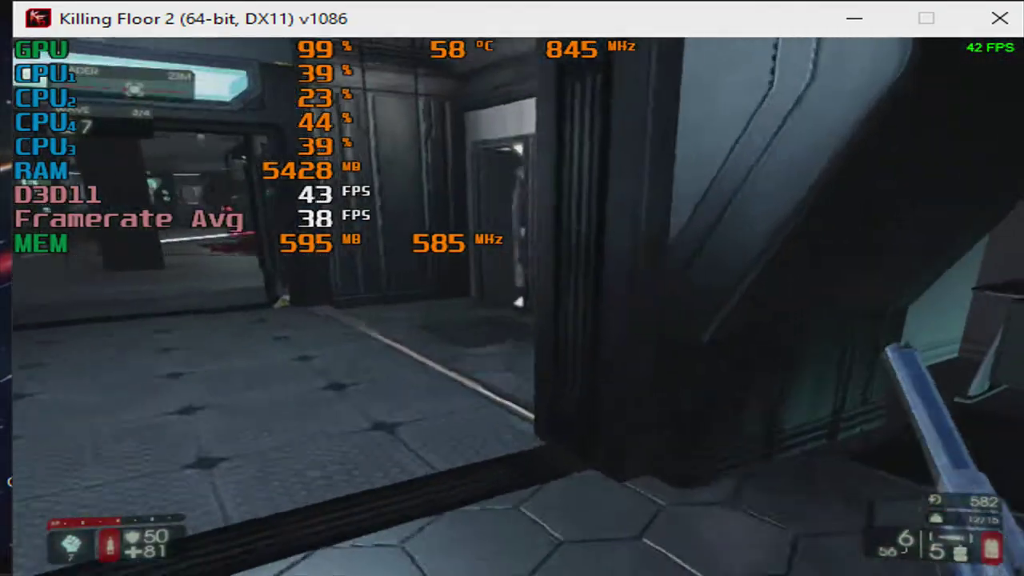
key(w)
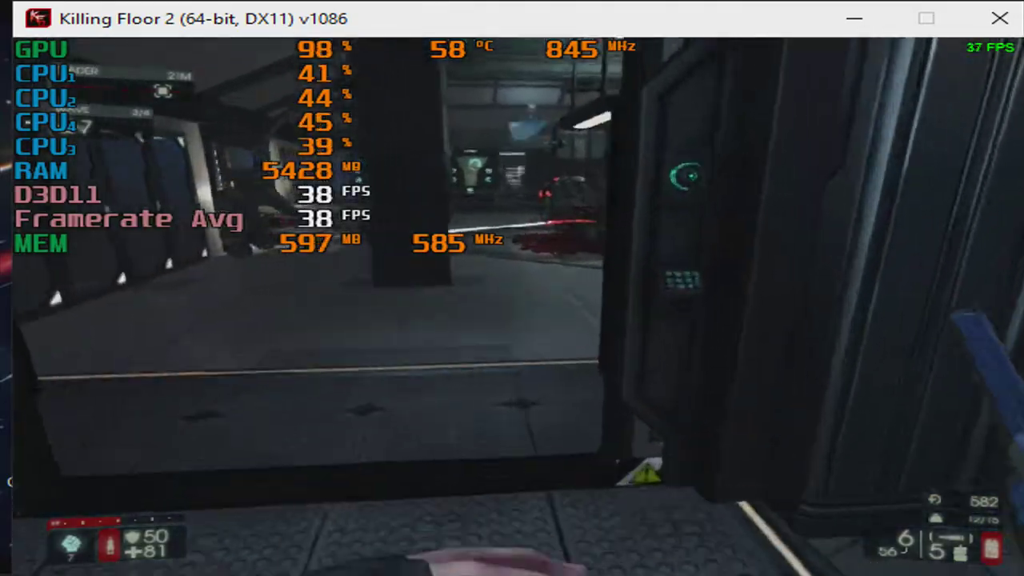
key(w)
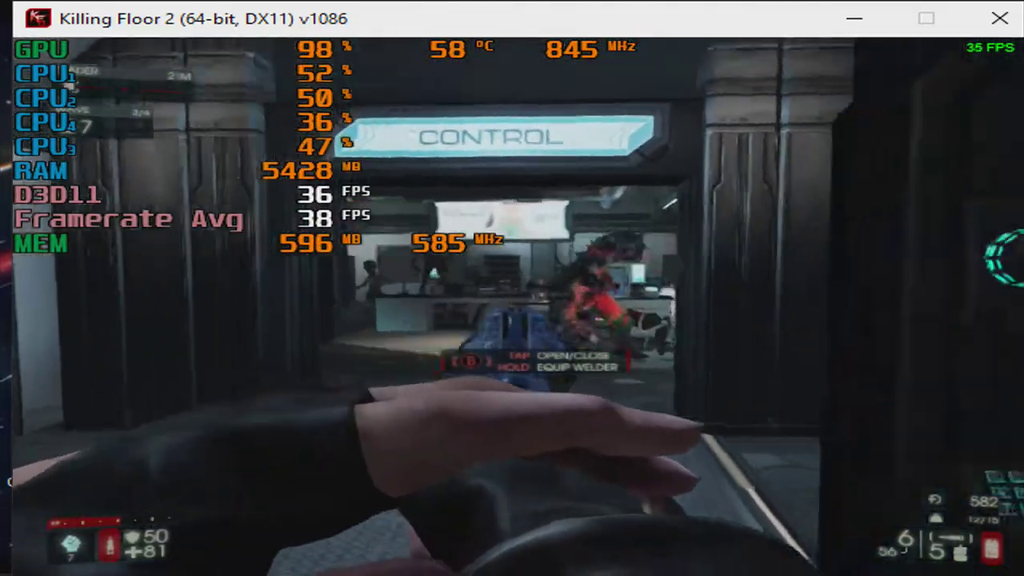
click(512, 320)
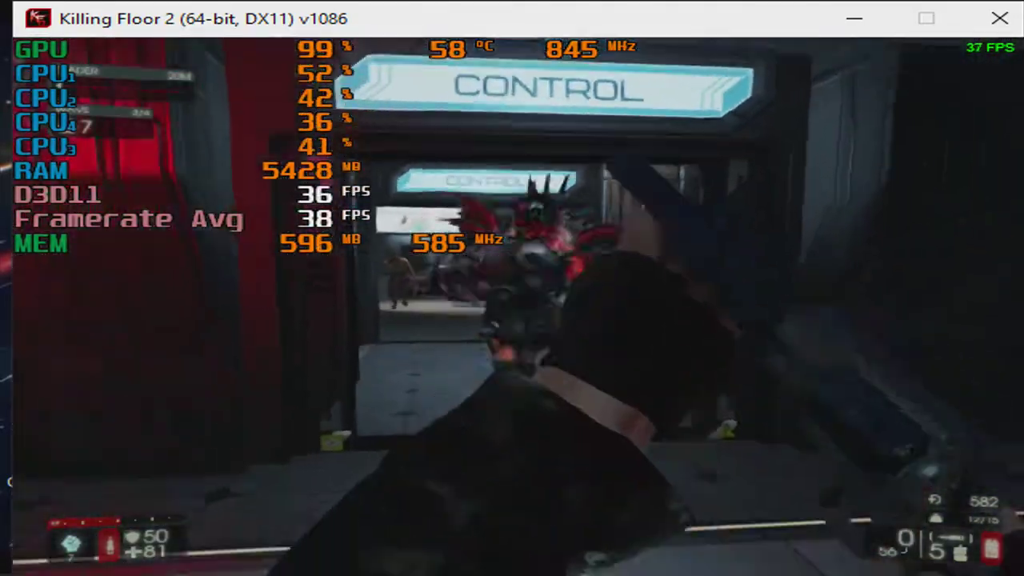
key(r)
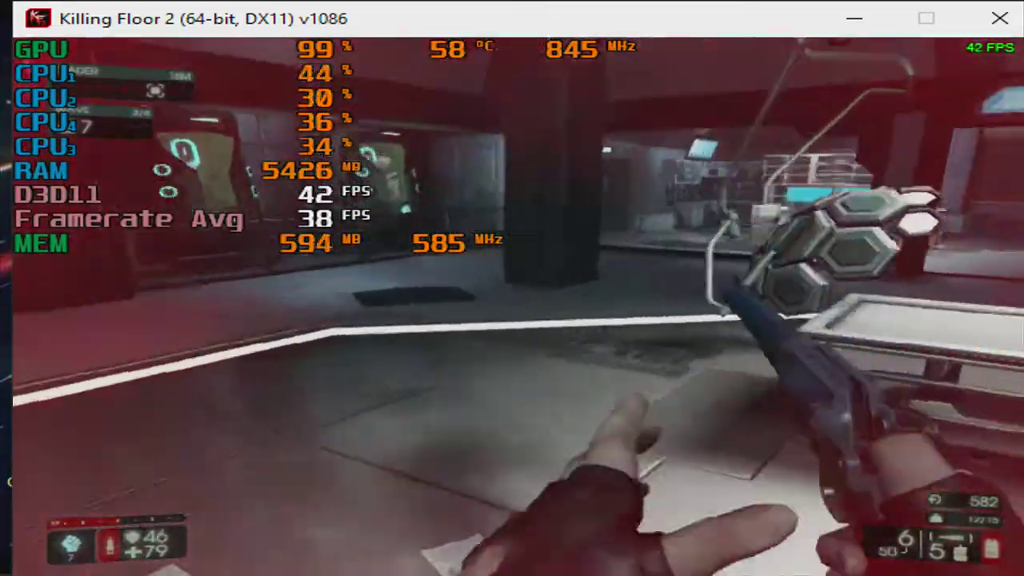
key(3)
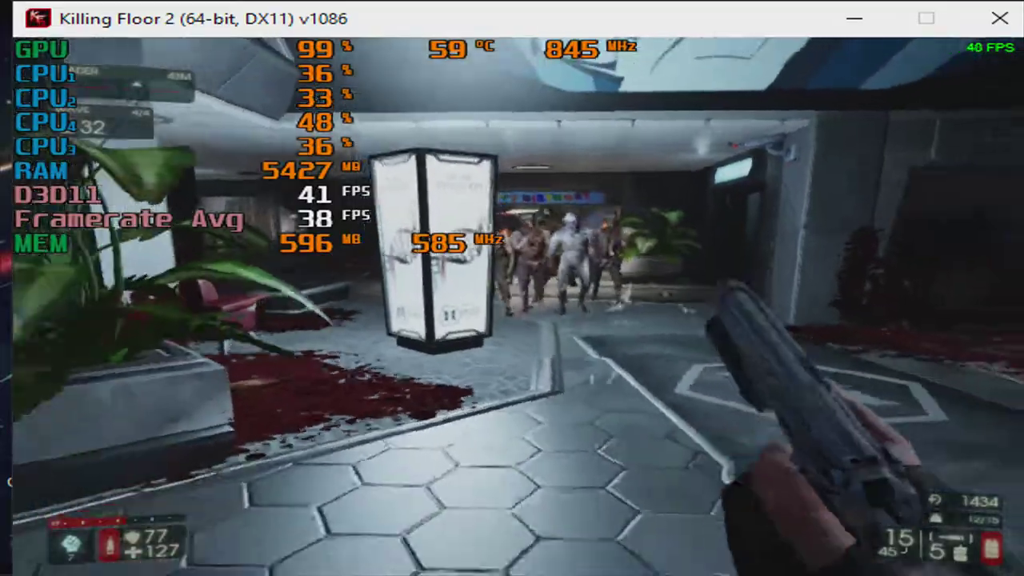
Step: Shoot the zed group and the zeds on the stairs with the 9mm pistol, then reload
right_click(512, 304)
click(512, 304)
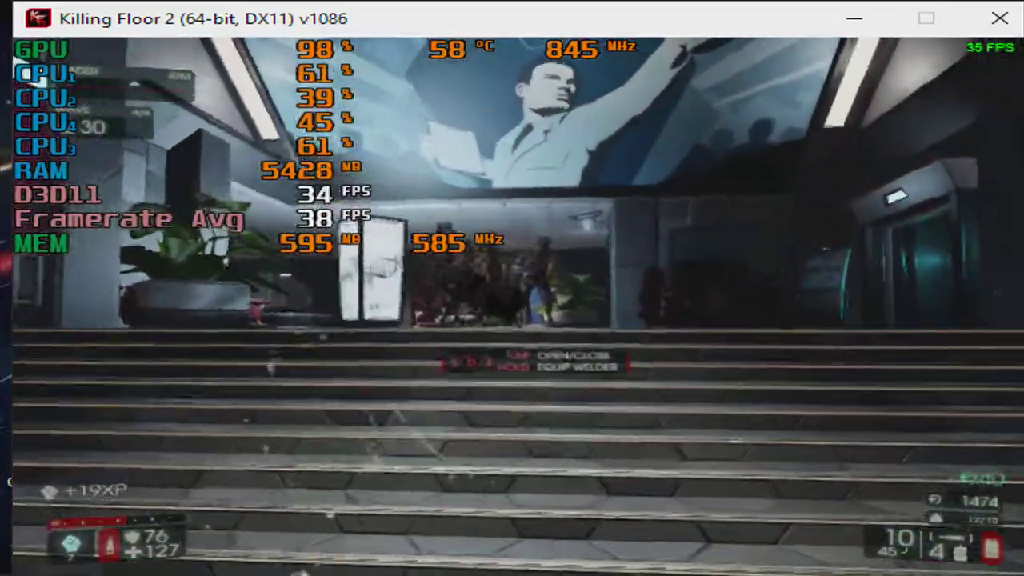
click(512, 304)
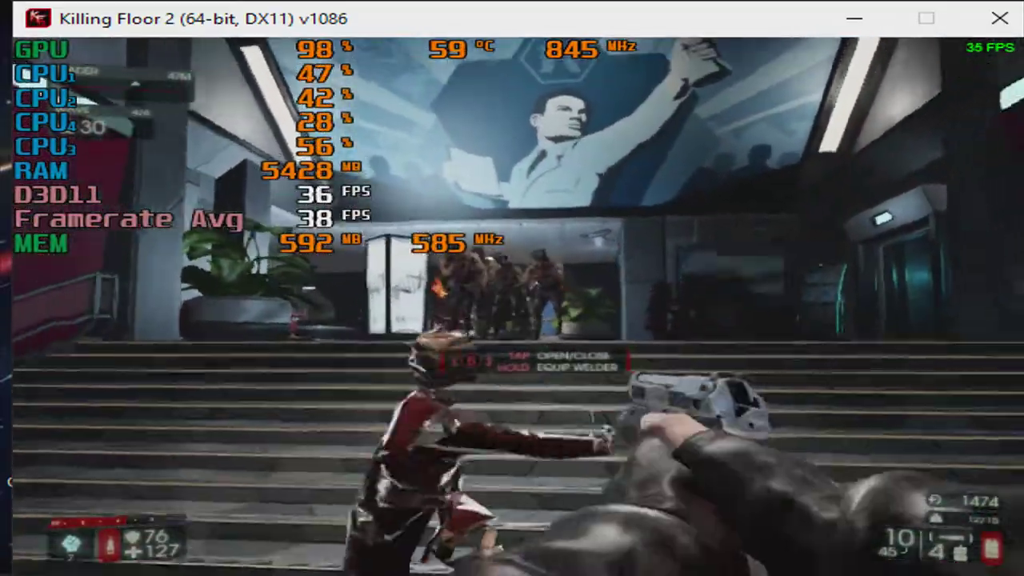
right_click(512, 304)
click(512, 304)
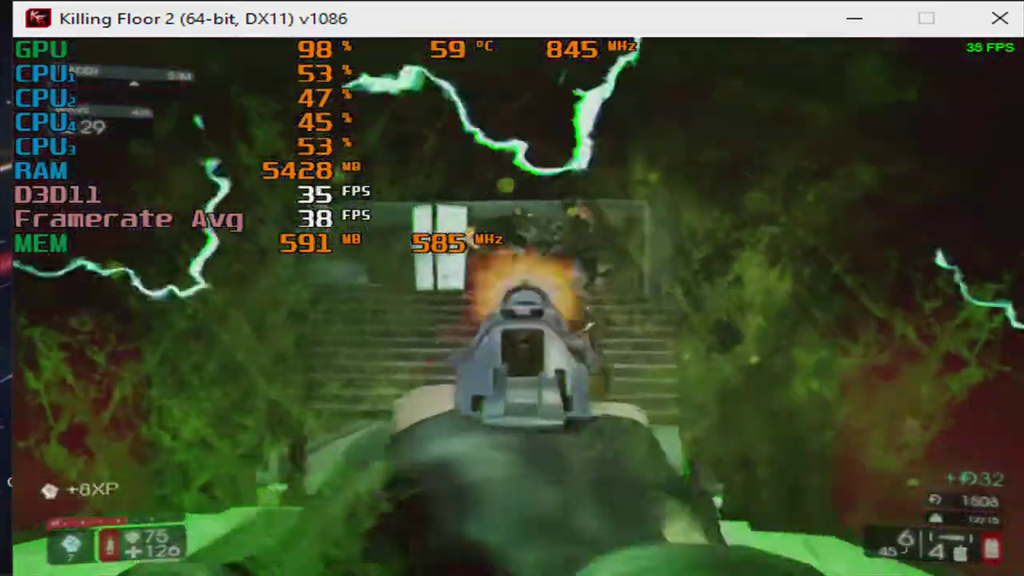
click(512, 304)
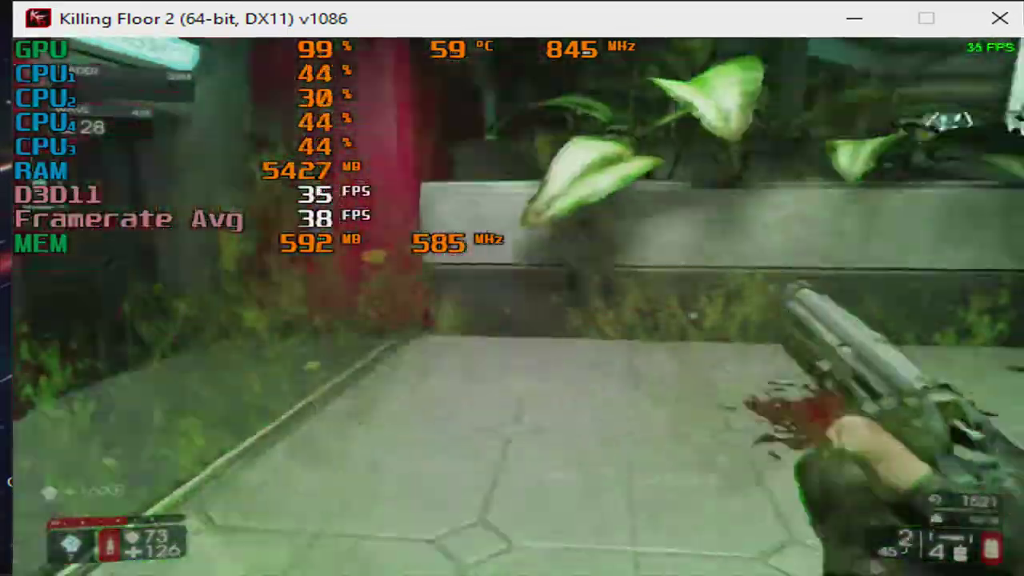
key(r)
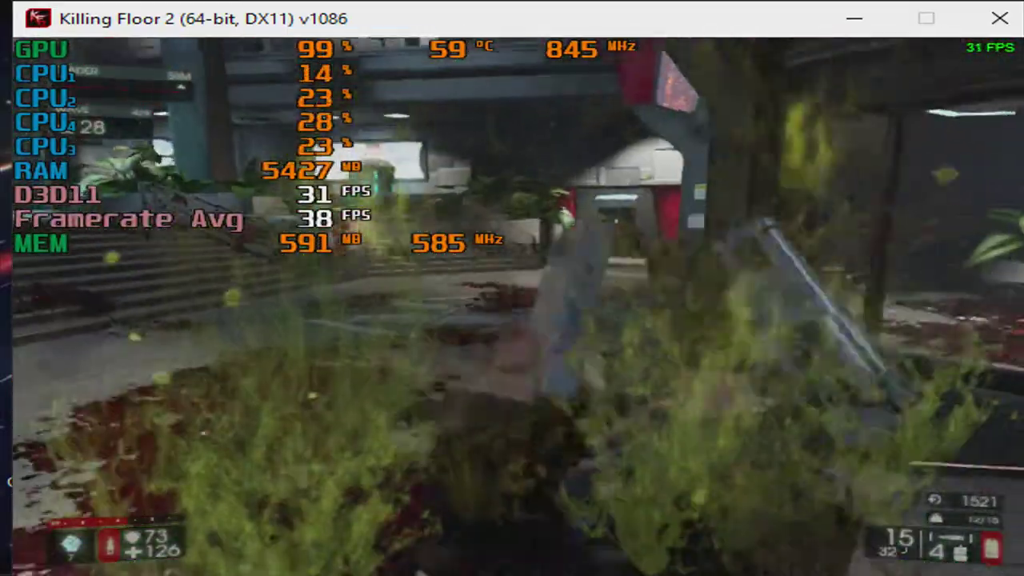
Step: Push toward the stairs and mall area, aiming at the horde and killing the burning zombie
key(w)
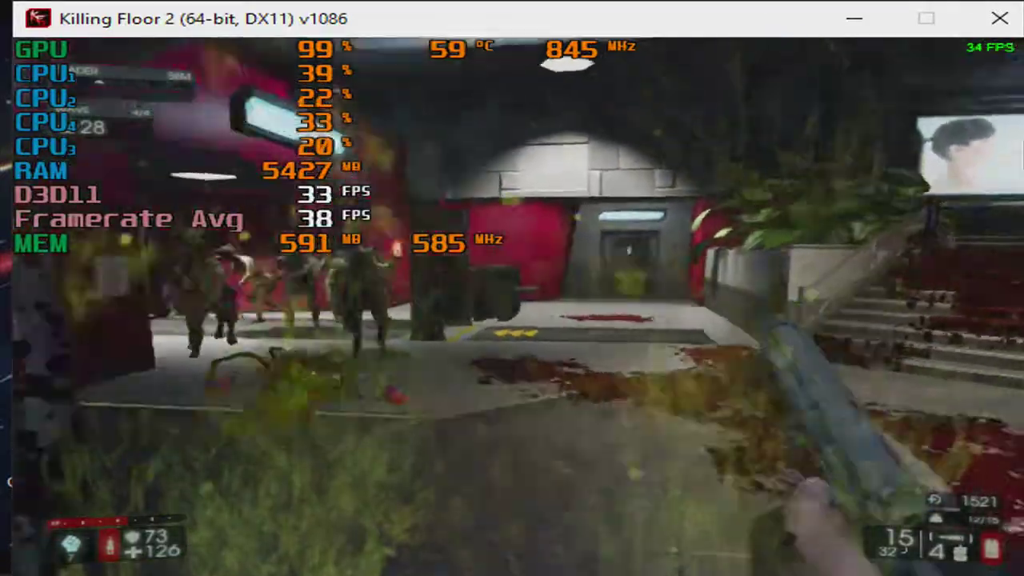
right_click(512, 304)
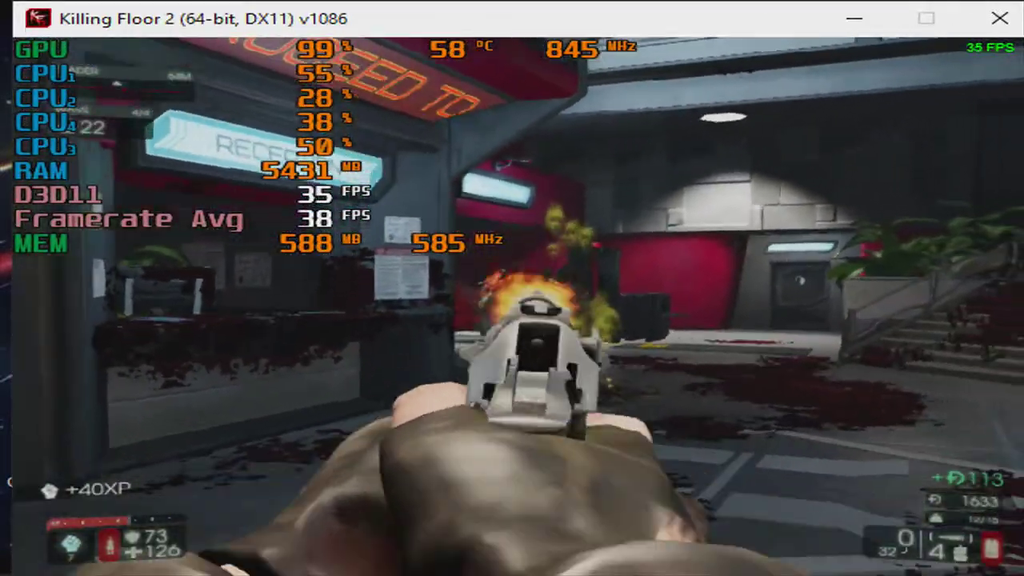
key(r)
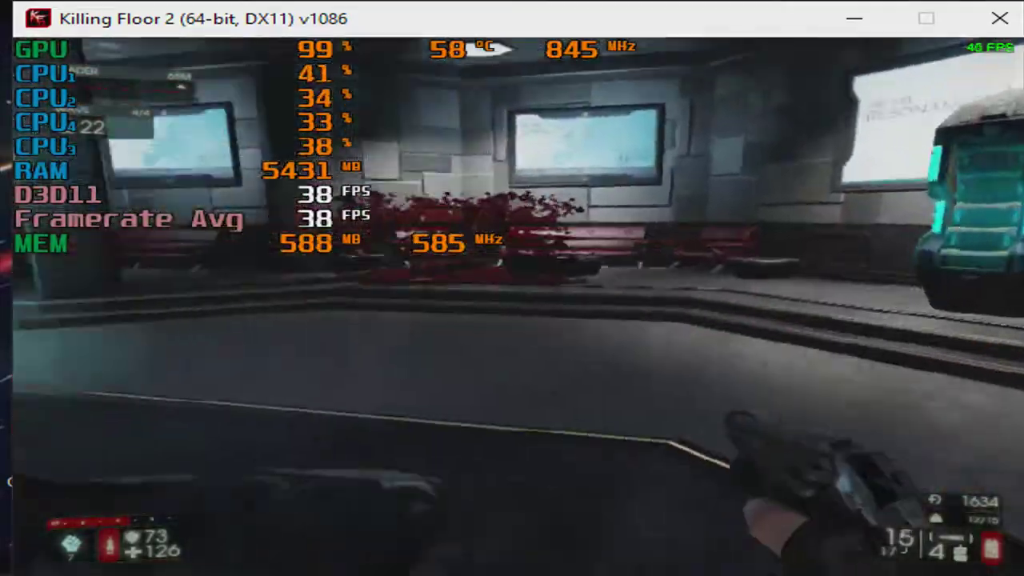
key(w)
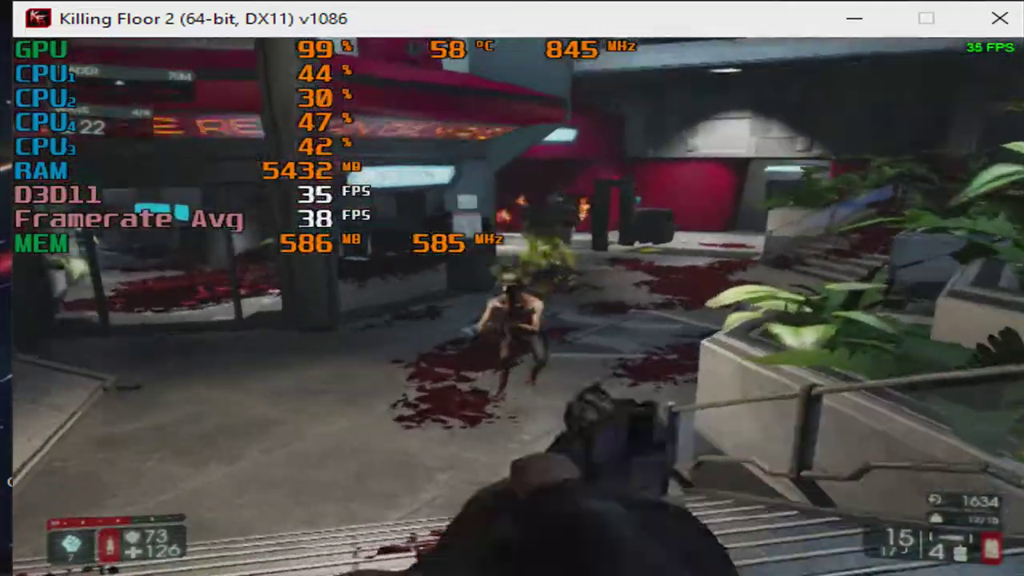
click(513, 304)
click(512, 304)
click(512, 304)
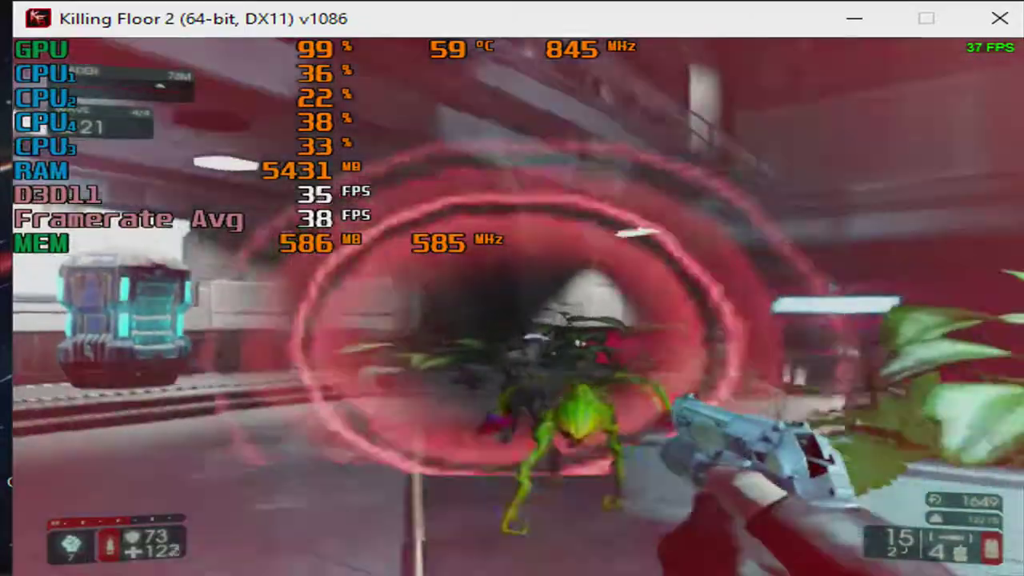
Step: Gun down the approaching zed at close range with the pistol and reload
click(512, 320)
click(512, 320)
click(512, 320)
click(512, 320)
click(512, 320)
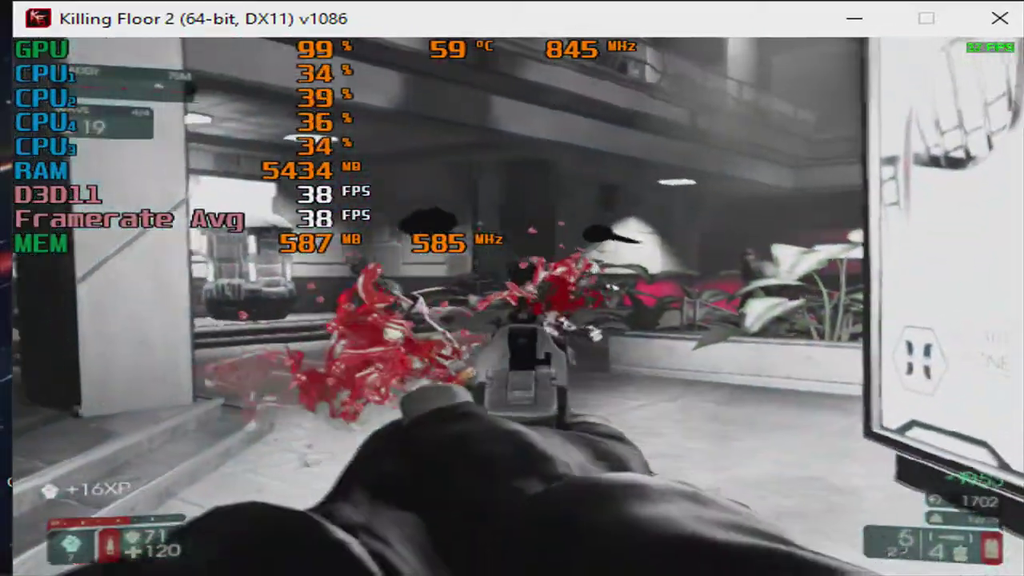
click(512, 320)
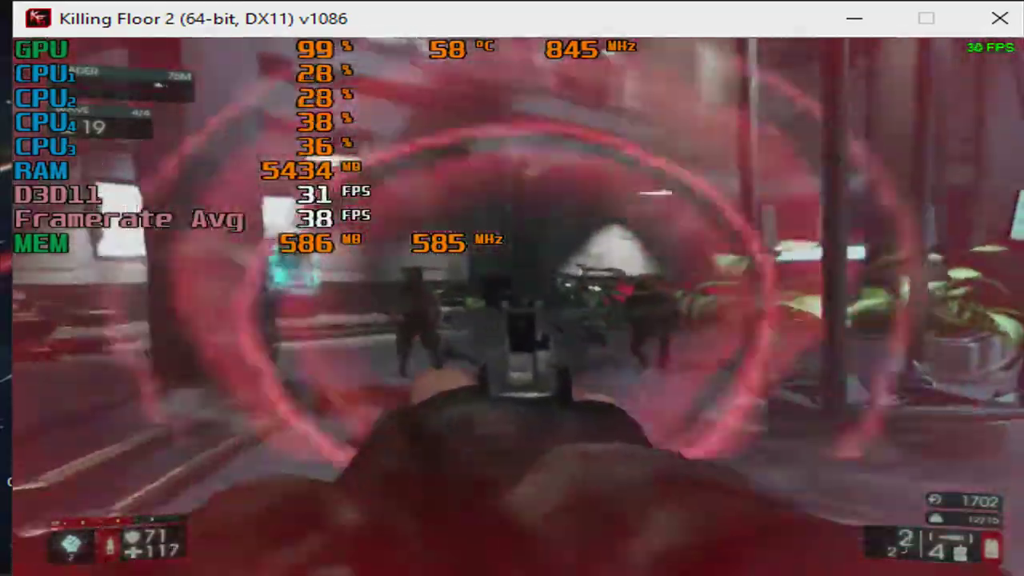
key(r)
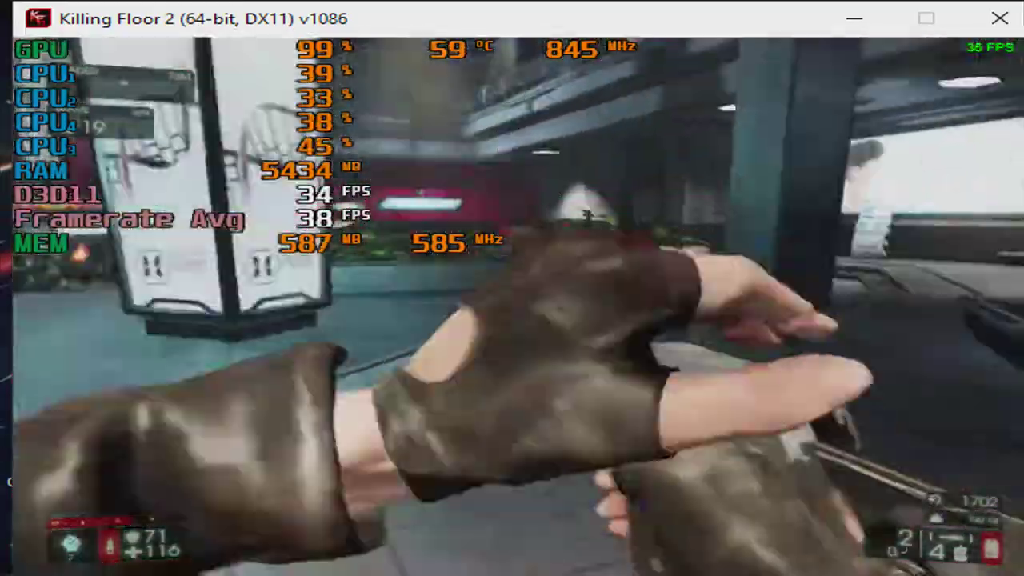
Step: Back away from the crawler, then switch to the assault rifle and shoot it
key(w)
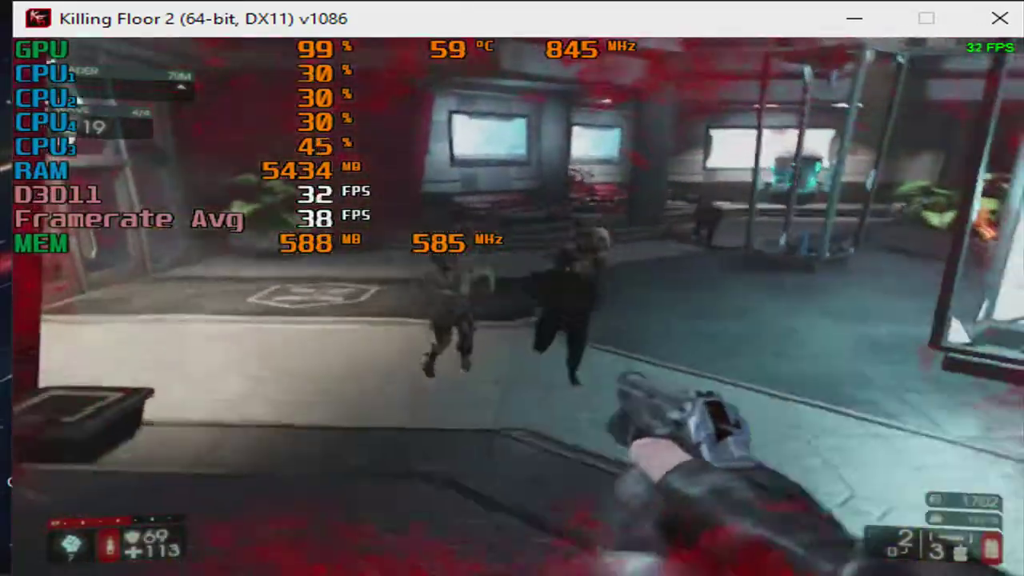
drag(512, 320, 240, 440)
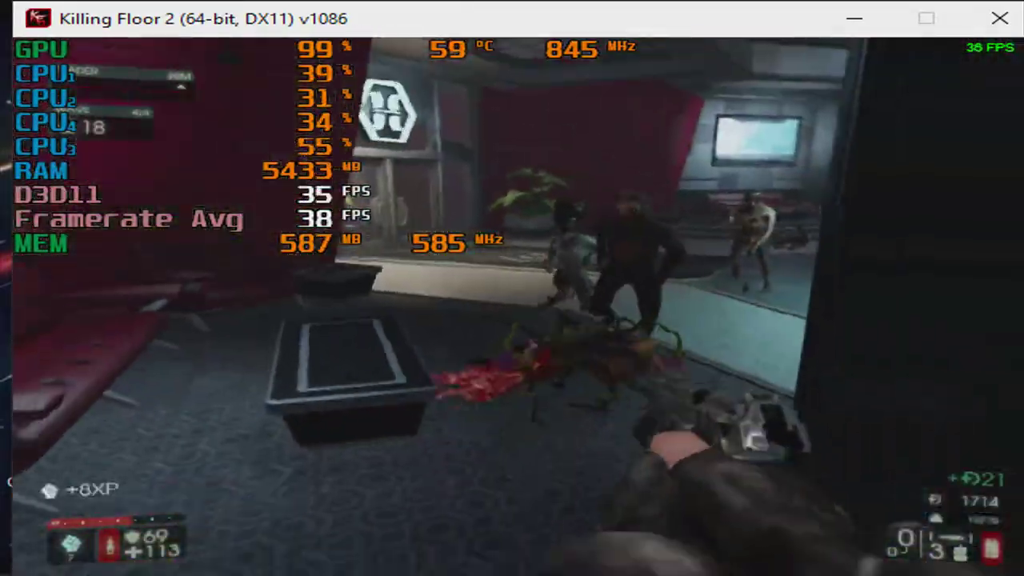
key(1)
right_click(512, 320)
click(512, 320)
Step: Aim into the group of enemies with the rifle, fire until low, and reload
key(Escape)
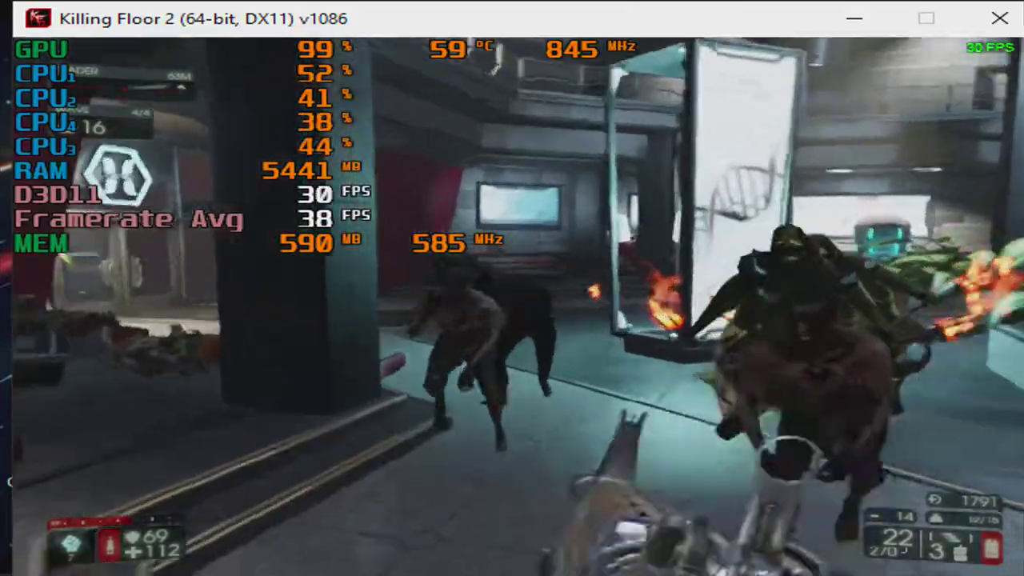
right_click(512, 320)
click(512, 320)
click(512, 320)
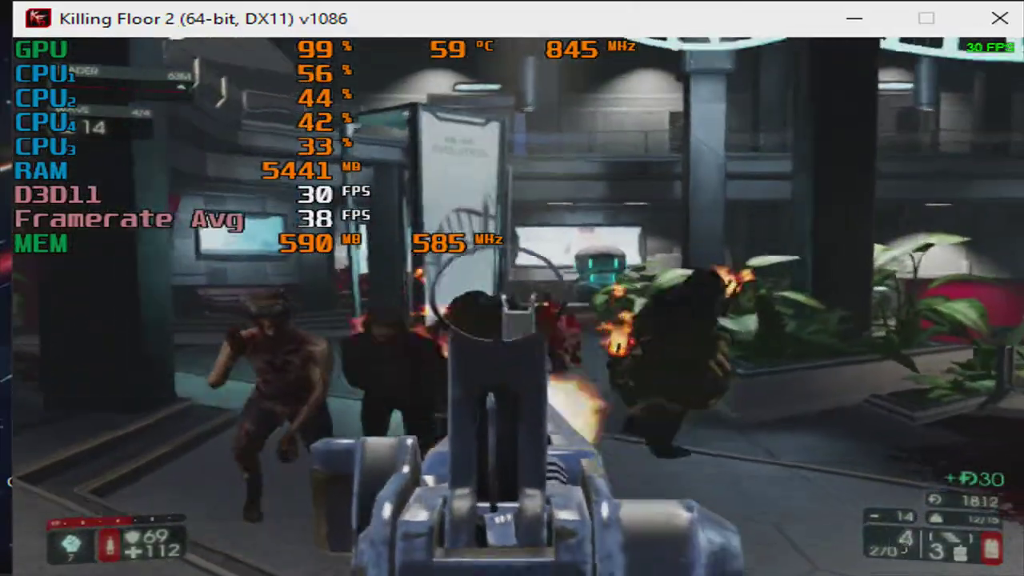
key(r)
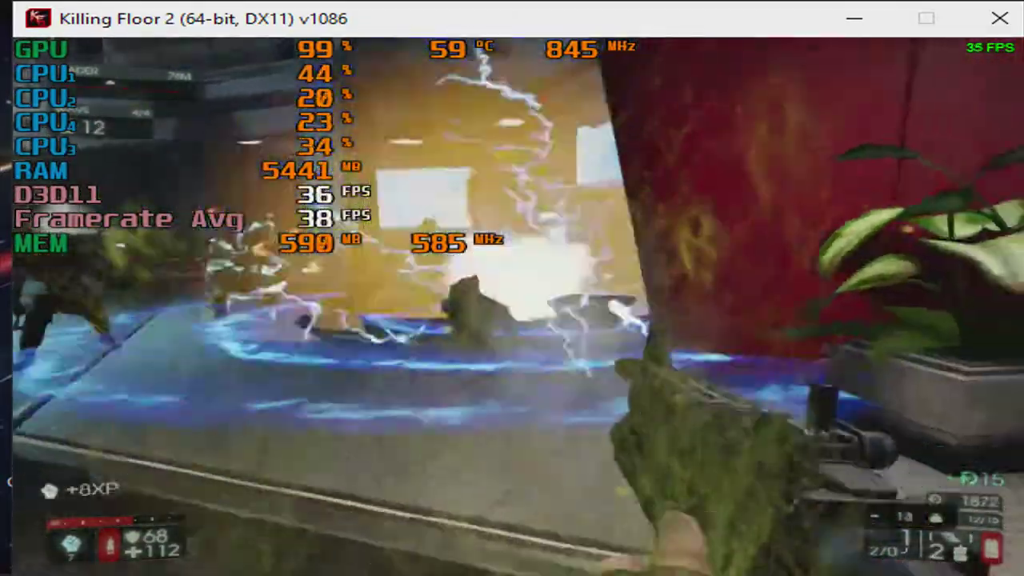
Step: Kill several zeds with the assault rifle, reloading twice
click(512, 320)
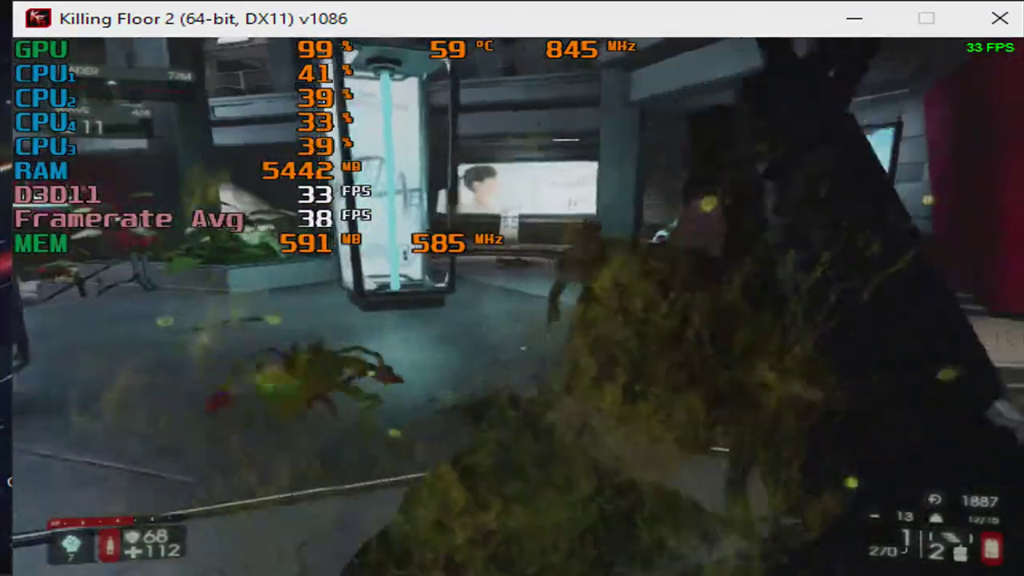
key(r)
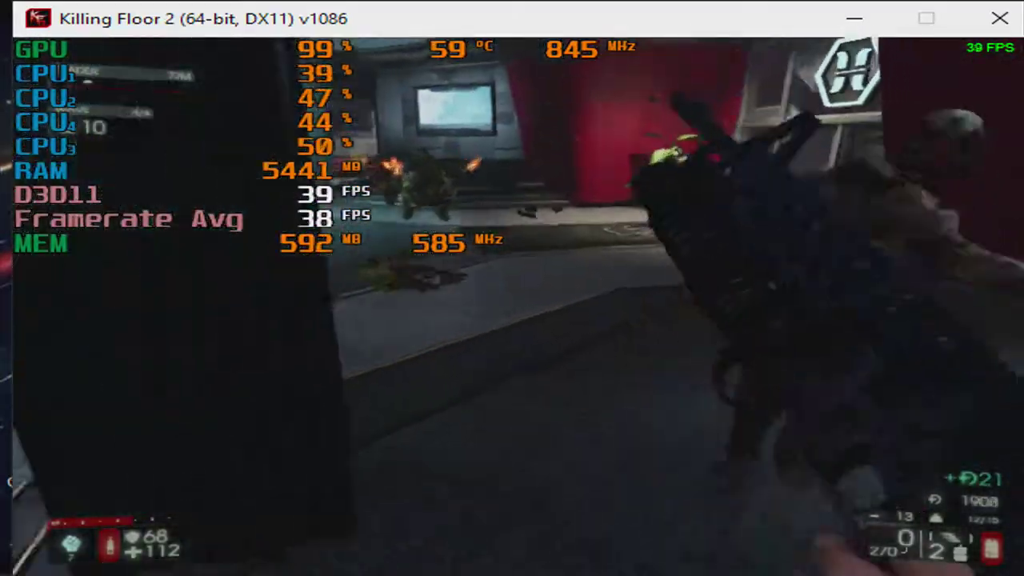
click(512, 320)
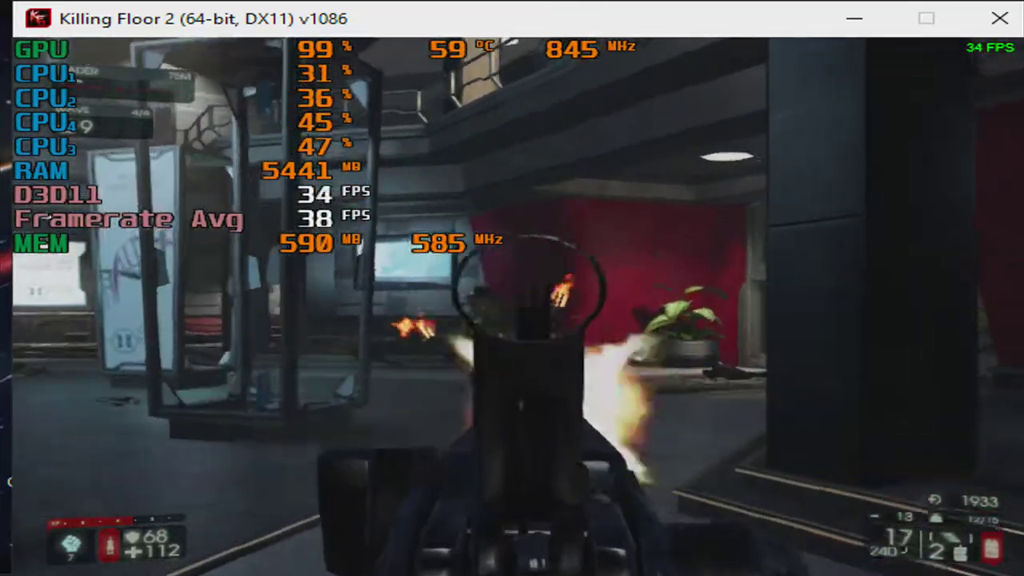
click(512, 320)
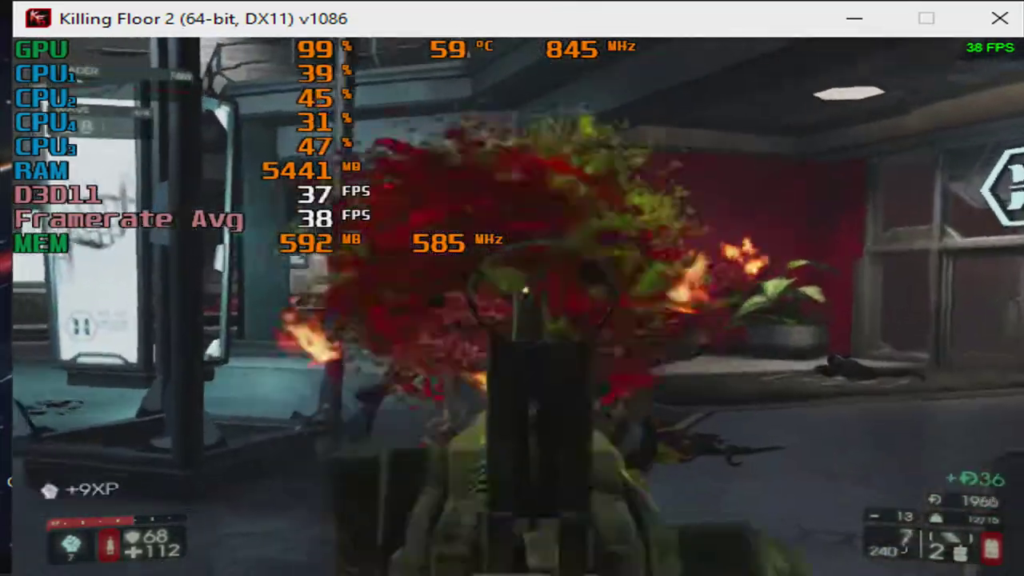
click(512, 320)
click(512, 320)
key(r)
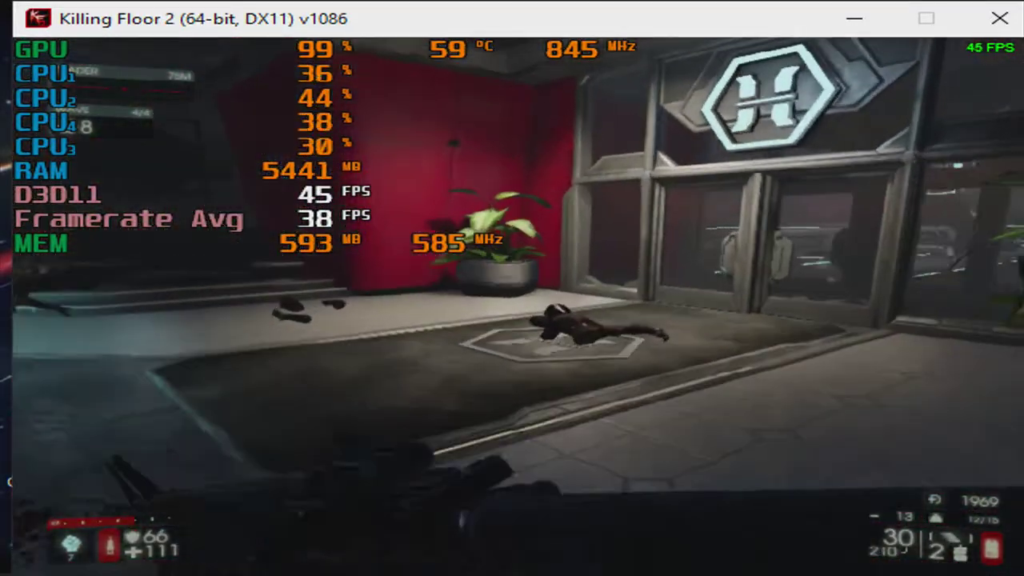
Step: Move through the lobby past the vending machine and around the planter toward the enemy
key(w)
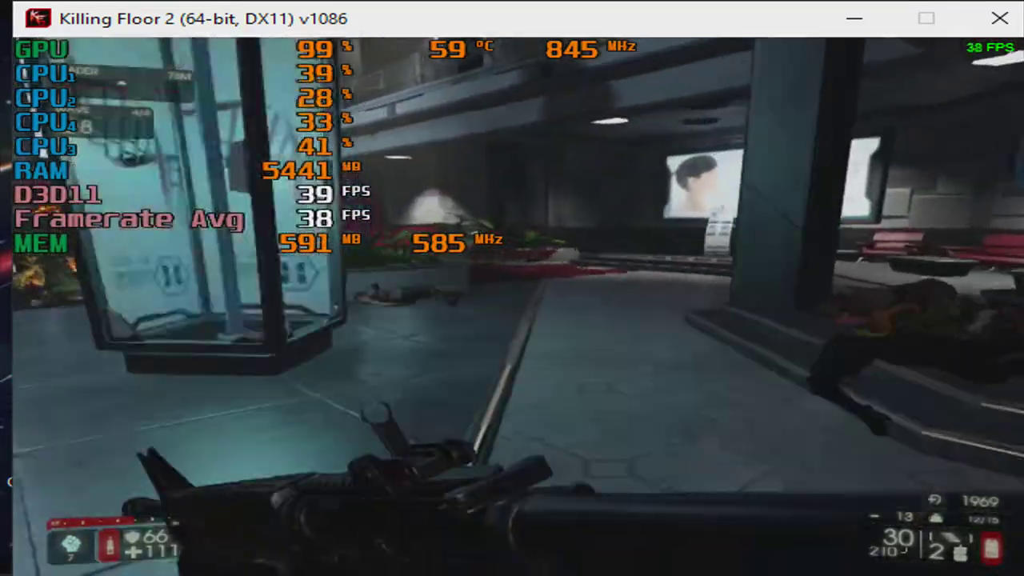
key(w)
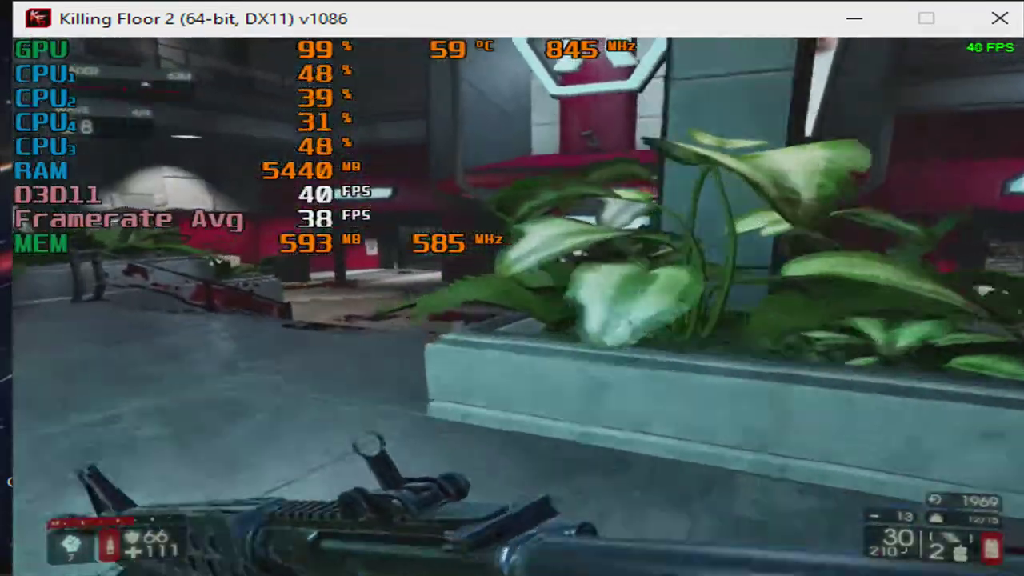
key(w)
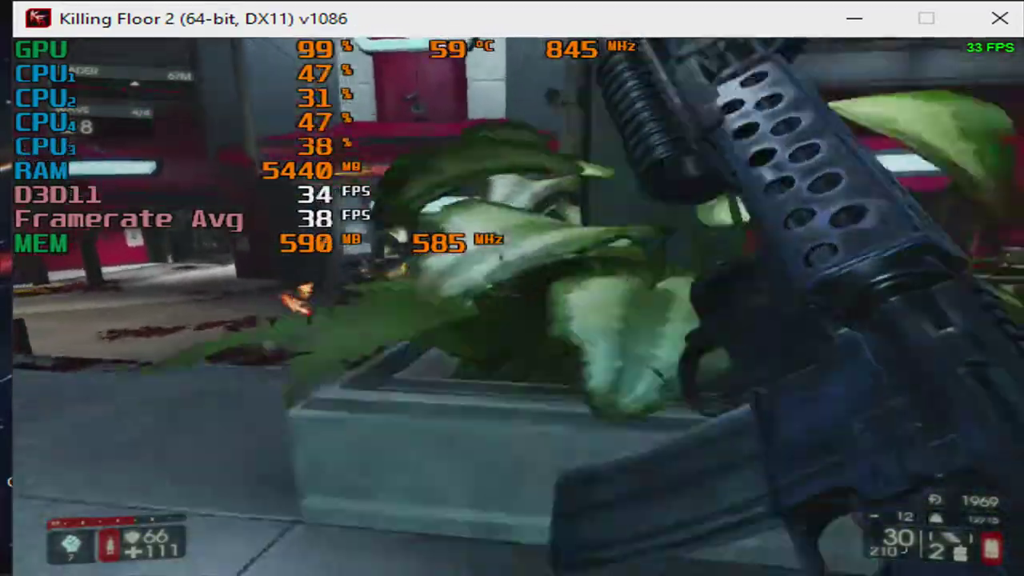
key(w)
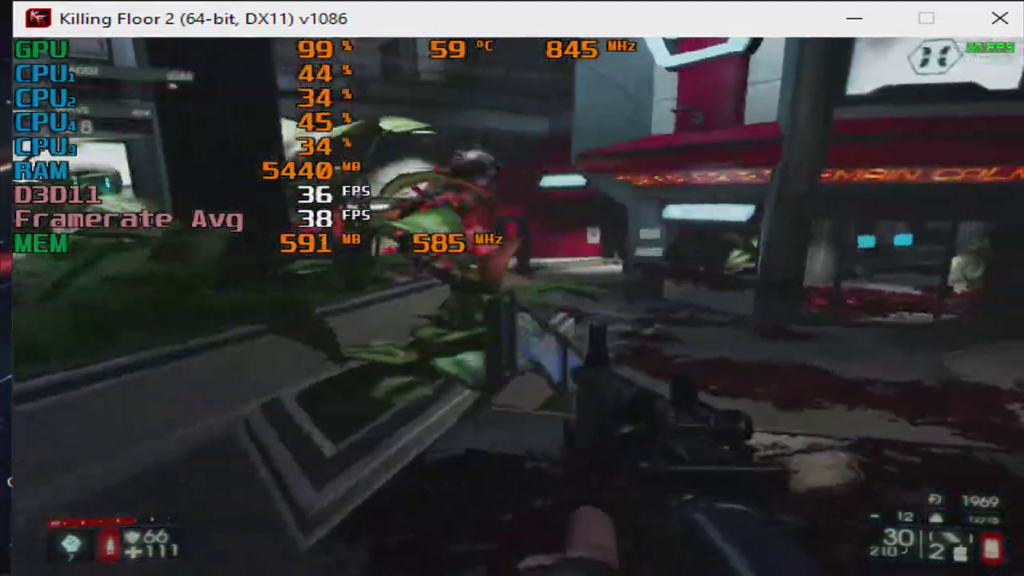
key(w)
Step: Launch grenades into the zed group and at the large zed, reloading the launcher
click(512, 304)
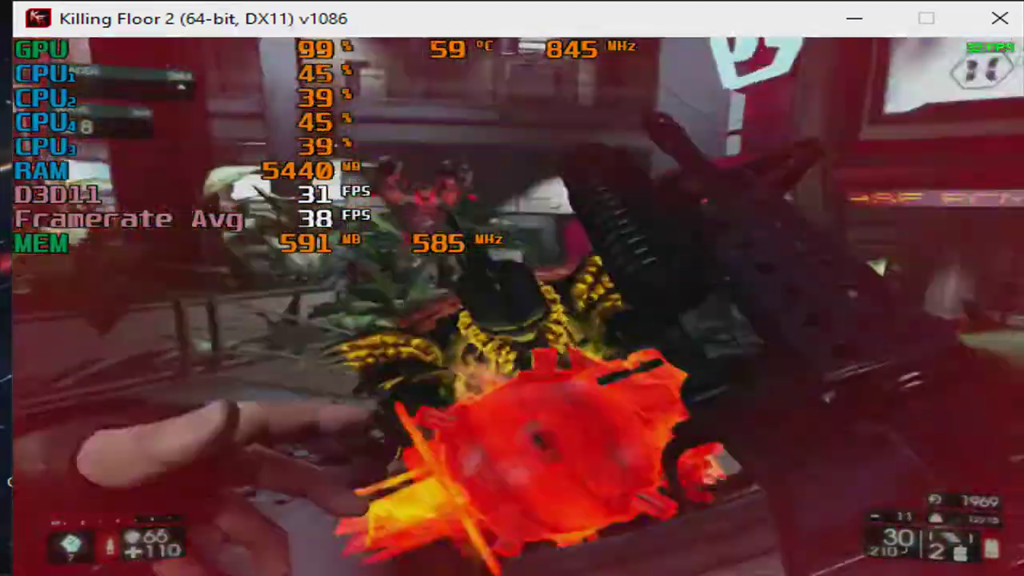
key(r)
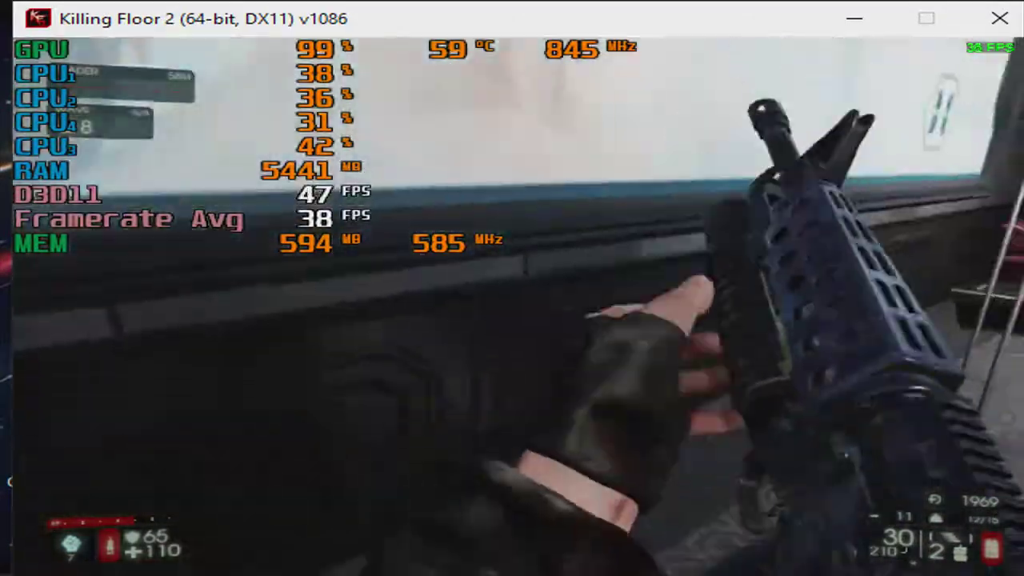
click(512, 304)
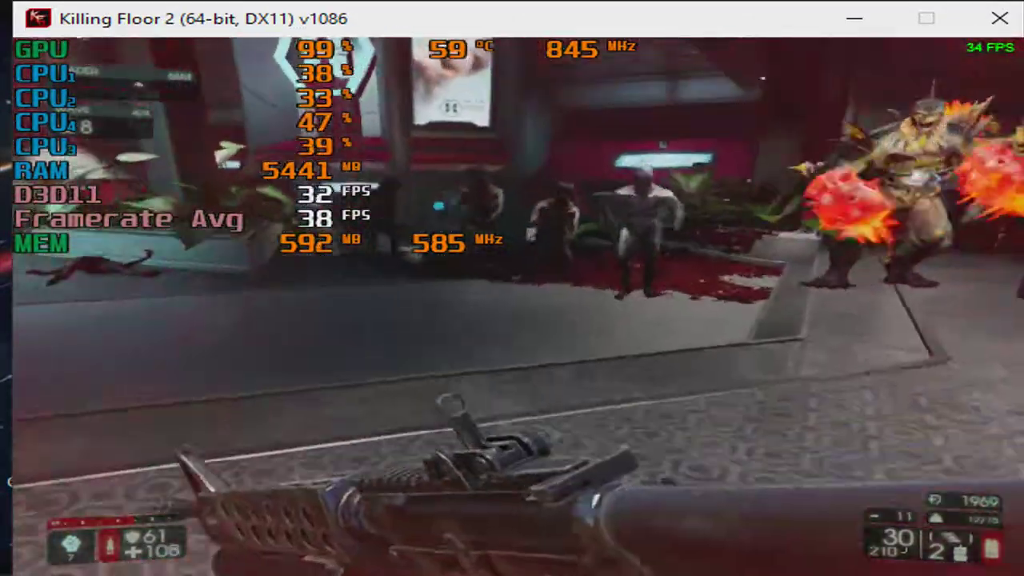
right_click(512, 304)
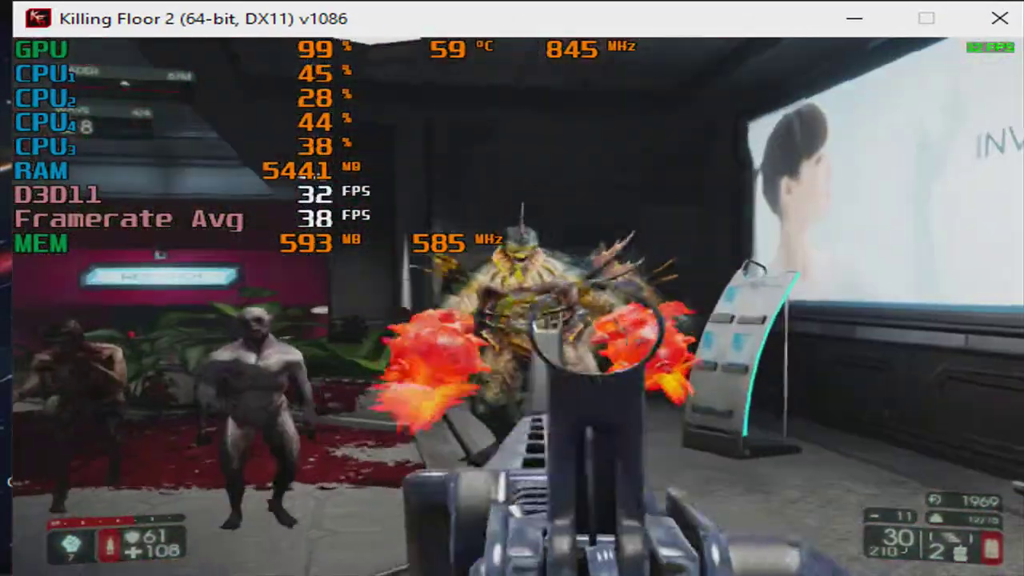
click(512, 304)
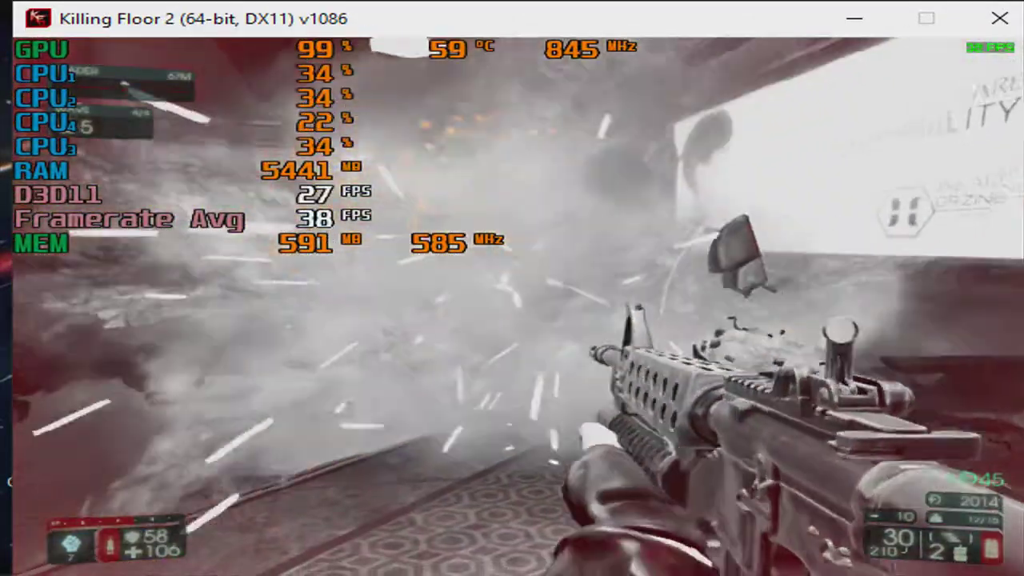
key(r)
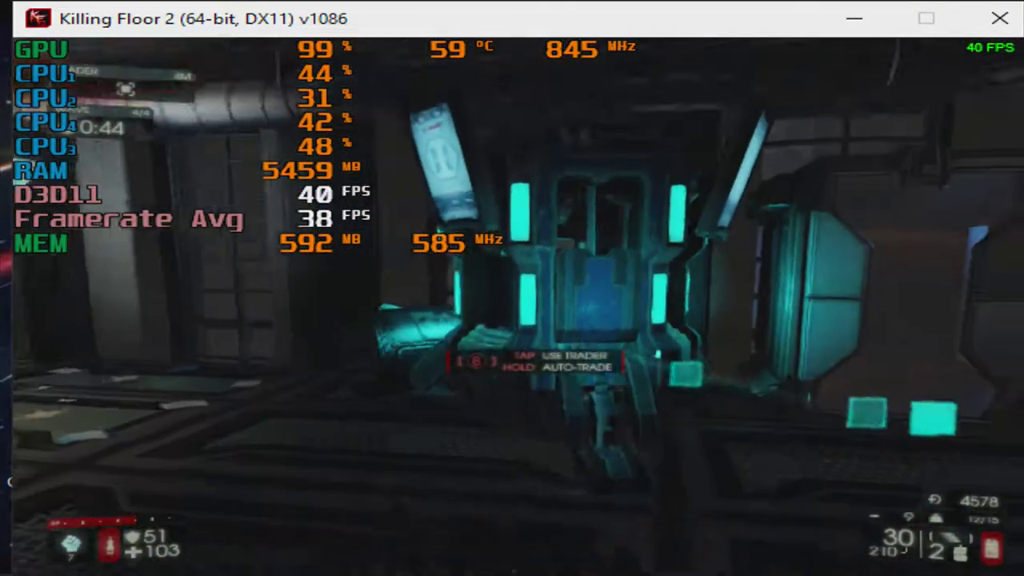
Step: Use the trader pod to bring up the Perks menu showing Berserker level 7
key(e)
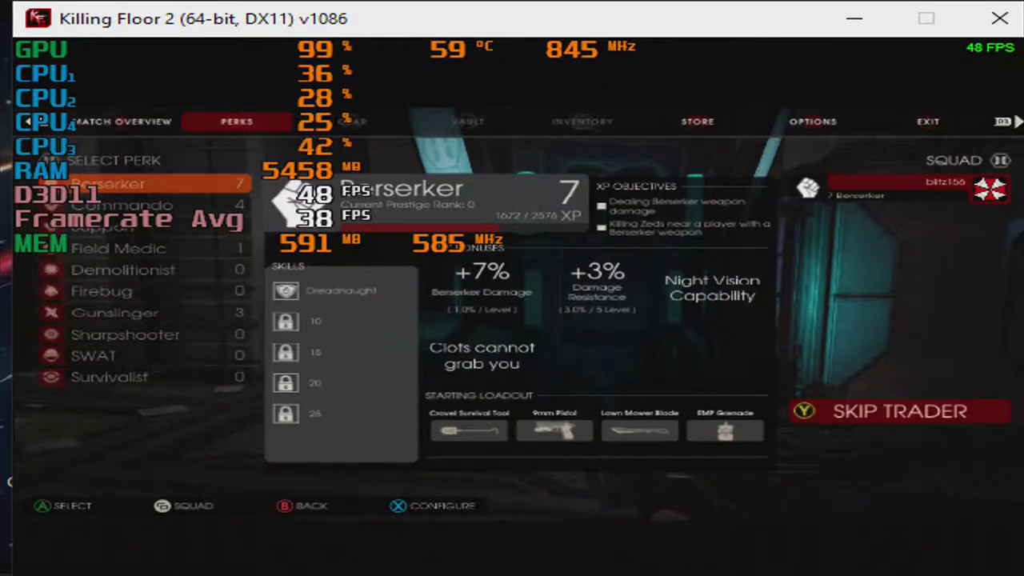